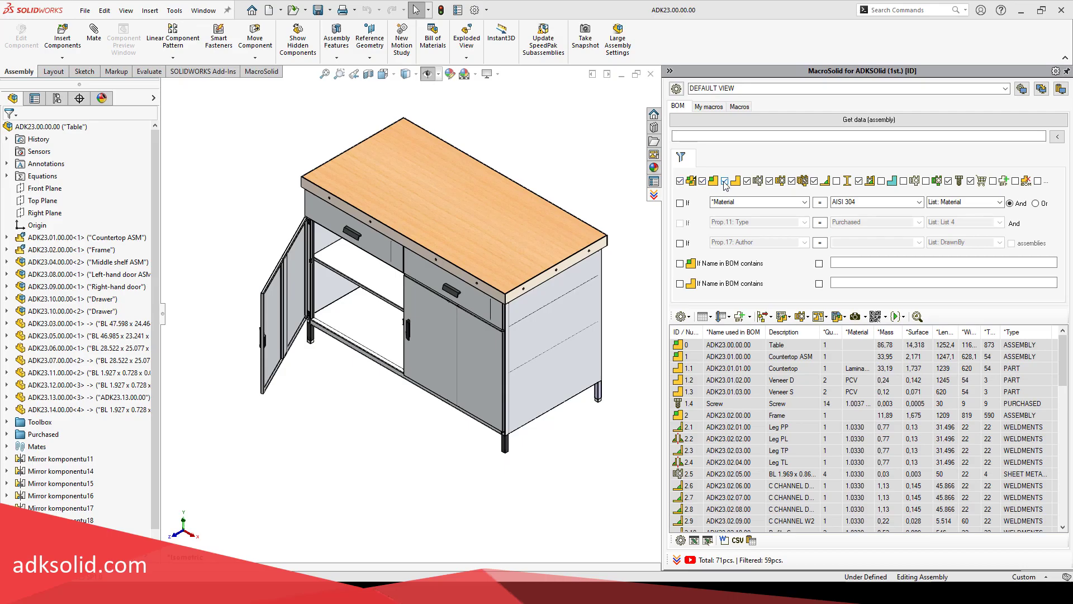
# Step: Hide four component types from the BOM list, then show three of them again
pyautogui.click(724, 183)
pyautogui.click(703, 182)
pyautogui.click(681, 182)
pyautogui.click(861, 182)
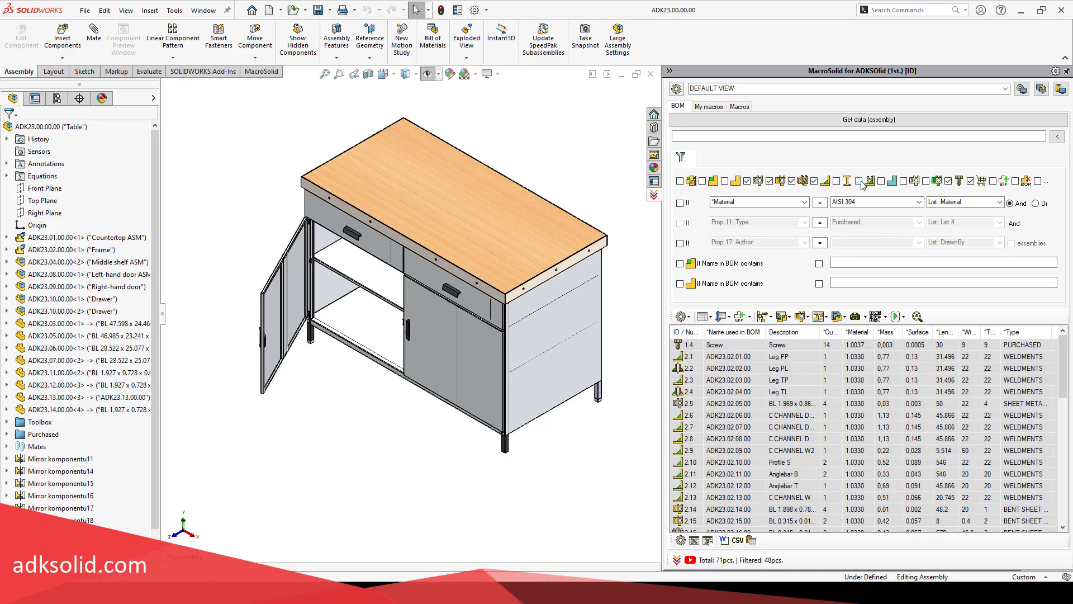
pyautogui.click(724, 180)
pyautogui.click(702, 180)
pyautogui.click(680, 180)
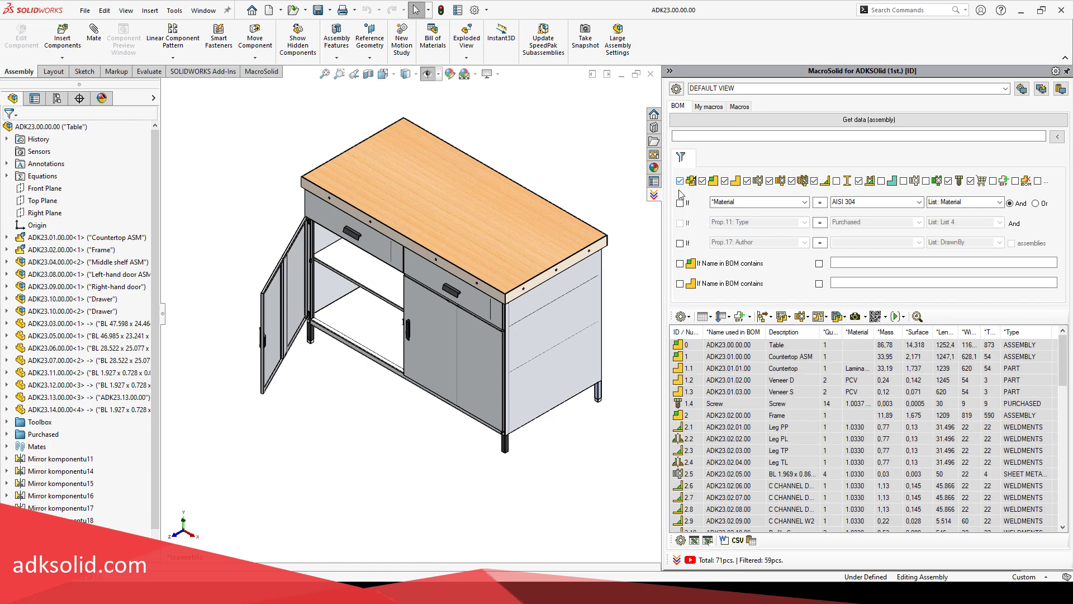
# Step: Add the *File path, *Units and *Drawing path BOM columns, then remove them again
pyautogui.click(712, 319)
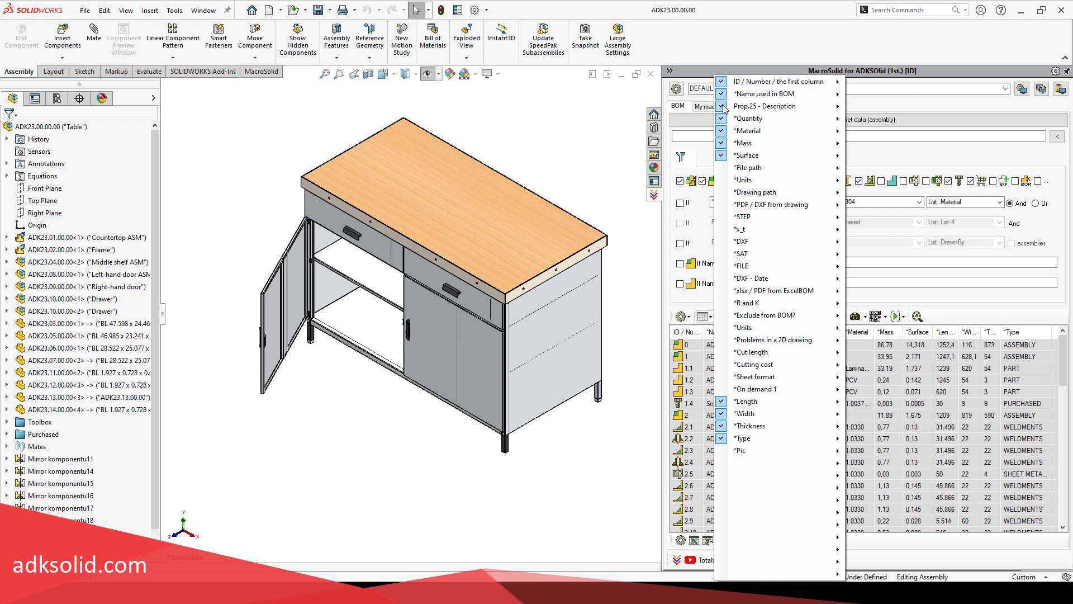
pyautogui.moveTo(752, 100)
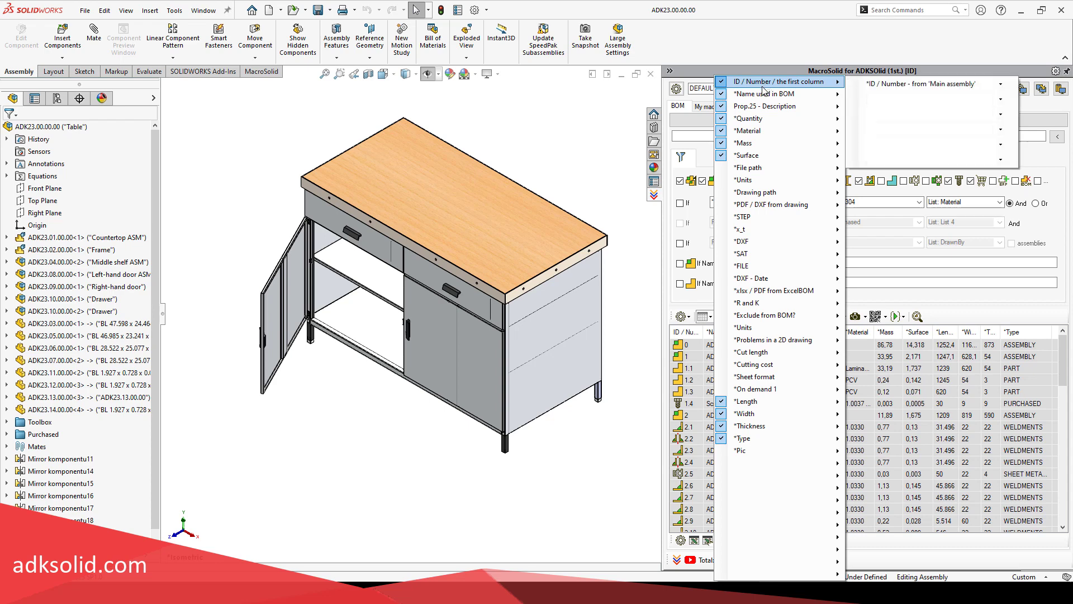
pyautogui.moveTo(777, 123)
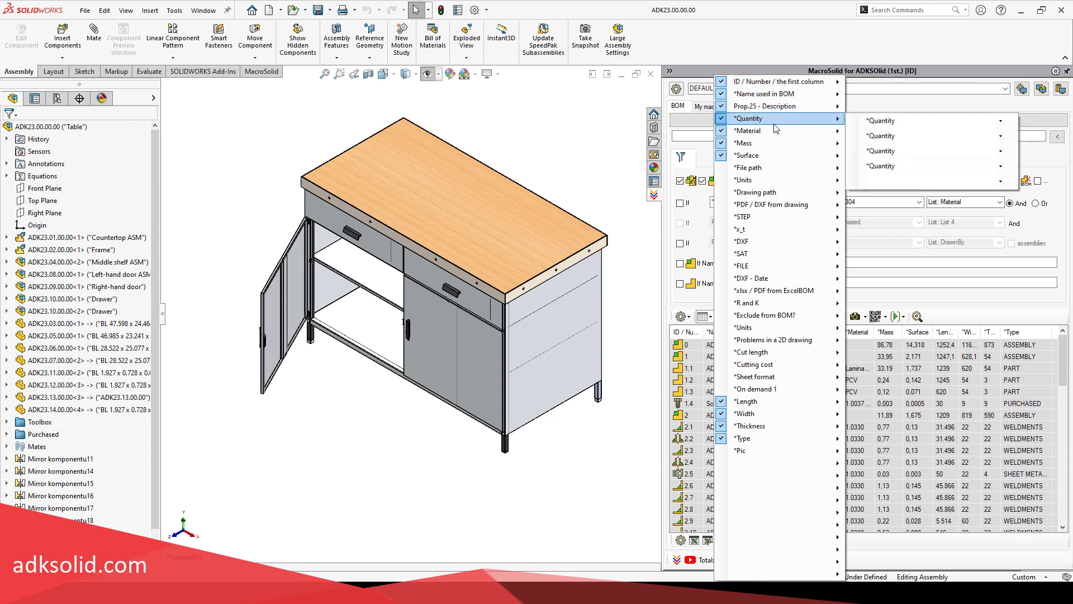
pyautogui.click(722, 168)
pyautogui.click(722, 180)
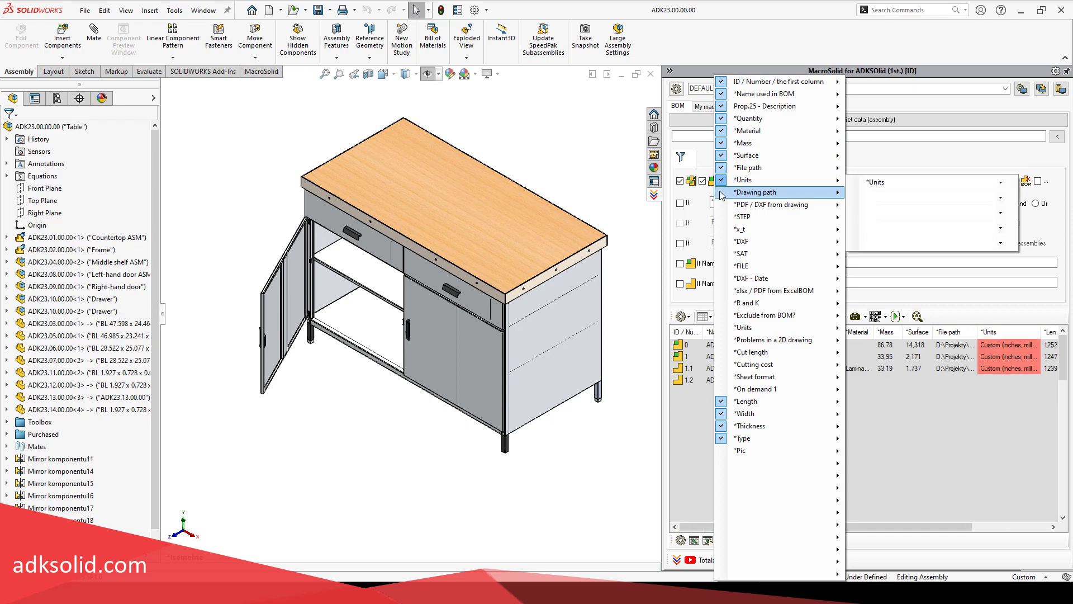
pyautogui.click(721, 192)
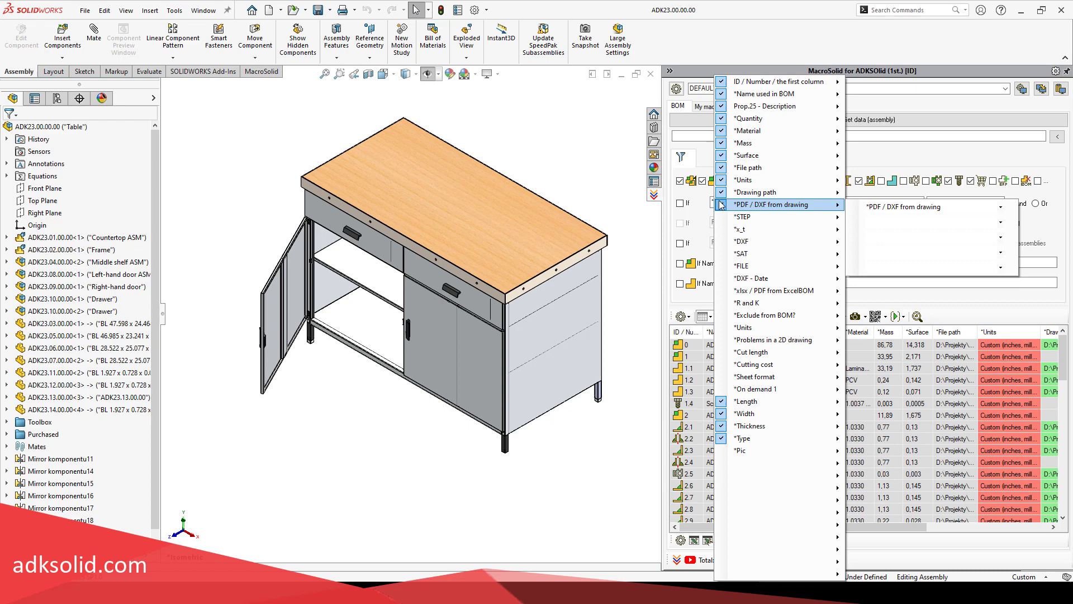
pyautogui.click(721, 192)
pyautogui.click(722, 180)
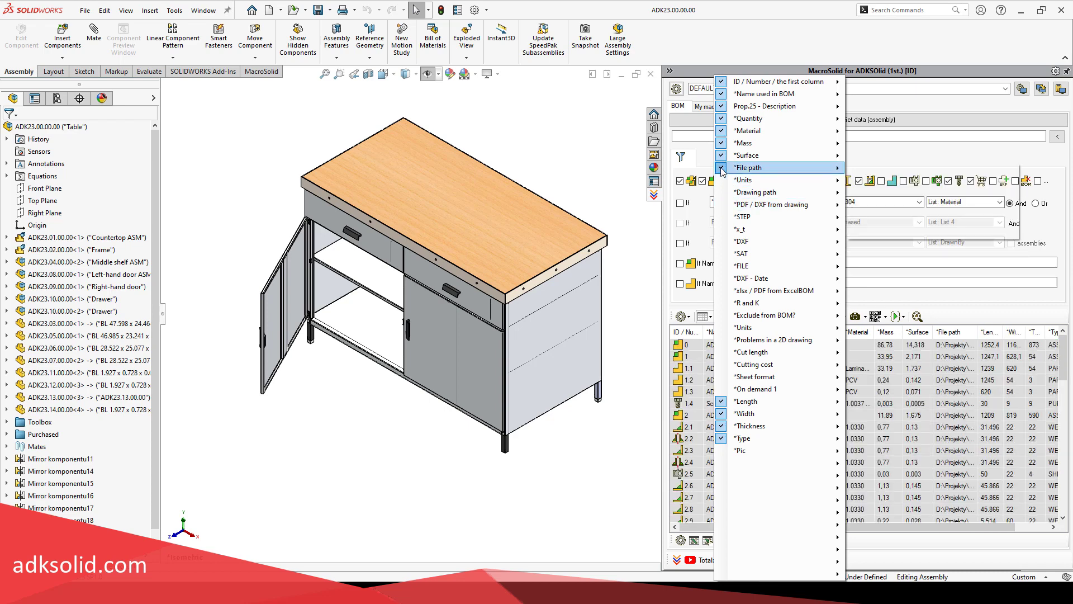
pyautogui.click(722, 168)
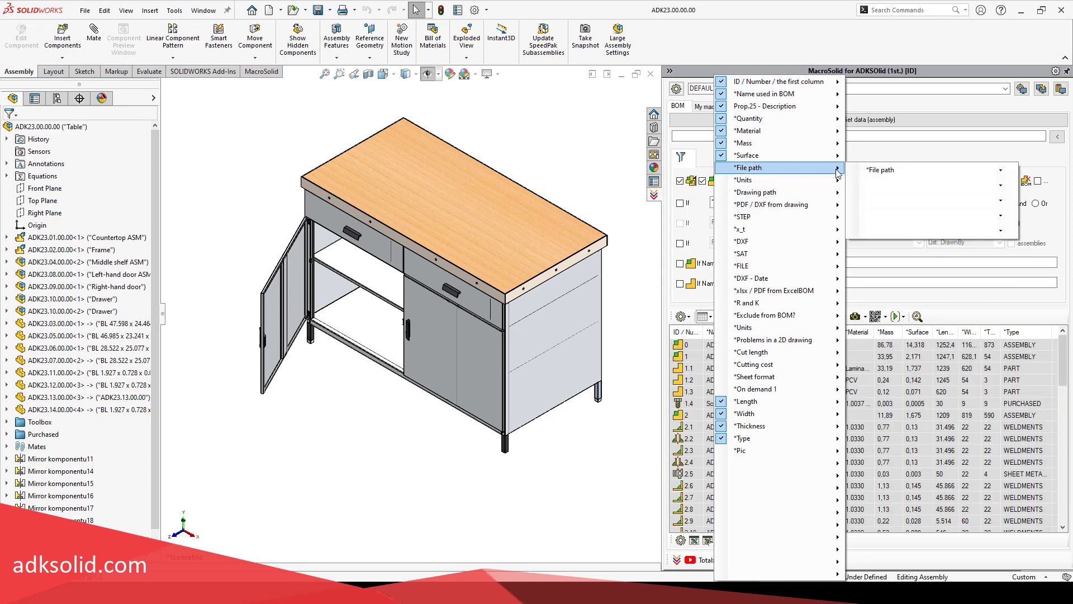
# Step: Keep File path as the first property of the *File path column
pyautogui.click(1000, 170)
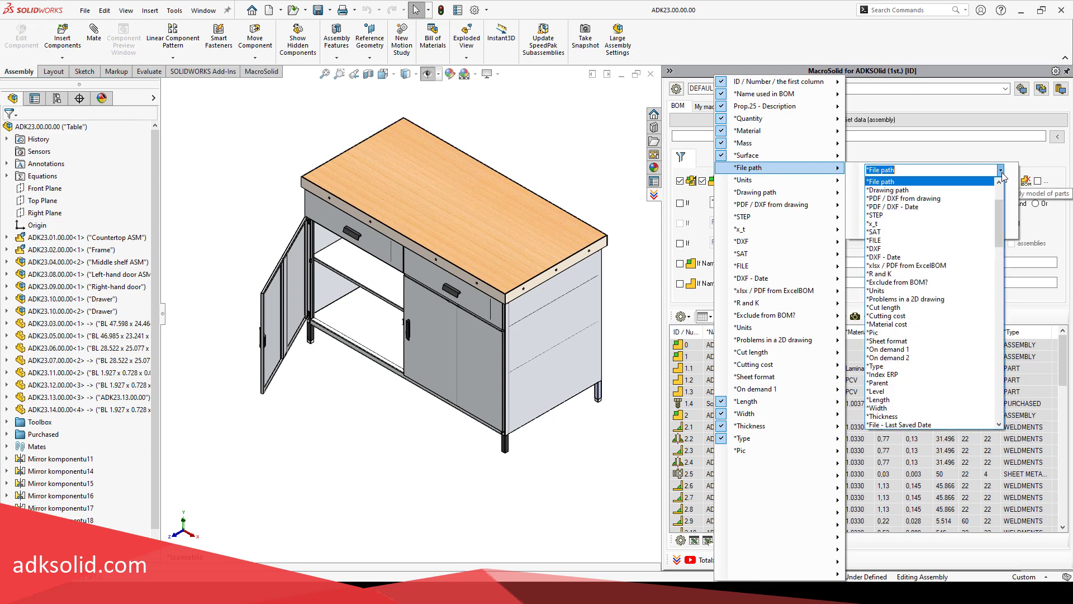
pyautogui.scroll(2, 999, 206)
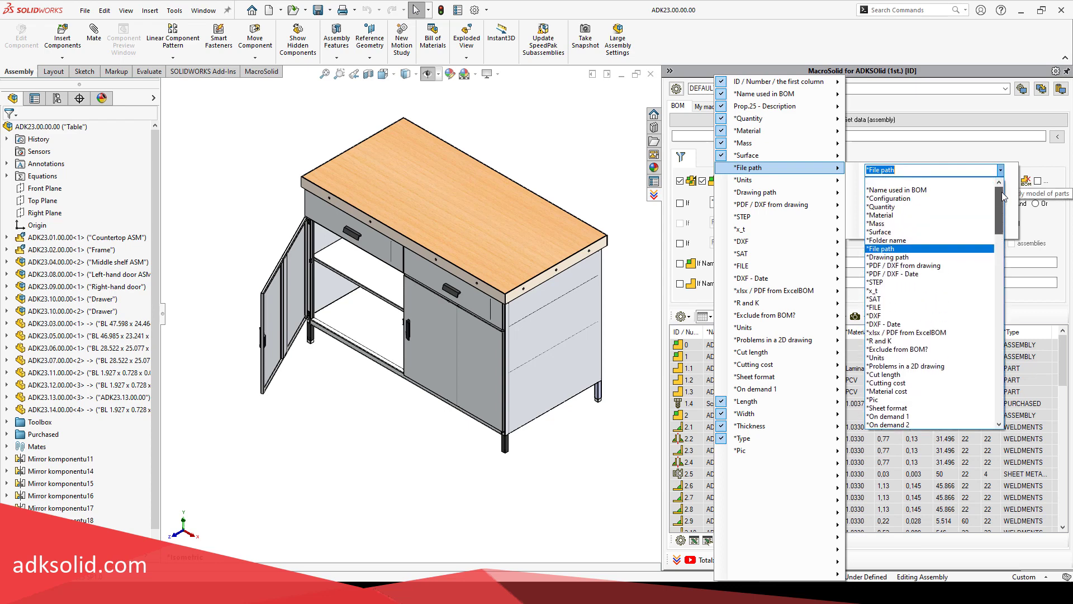
pyautogui.scroll(-1, 1002, 192)
pyautogui.moveTo(1002, 206); pyautogui.dragTo(996, 278)
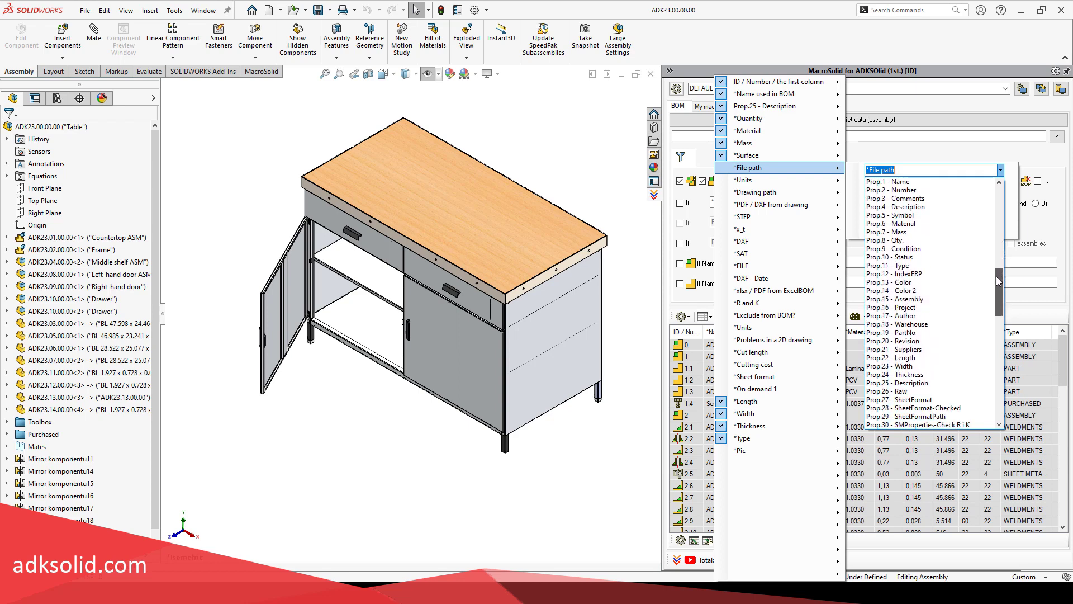
pyautogui.click(856, 197)
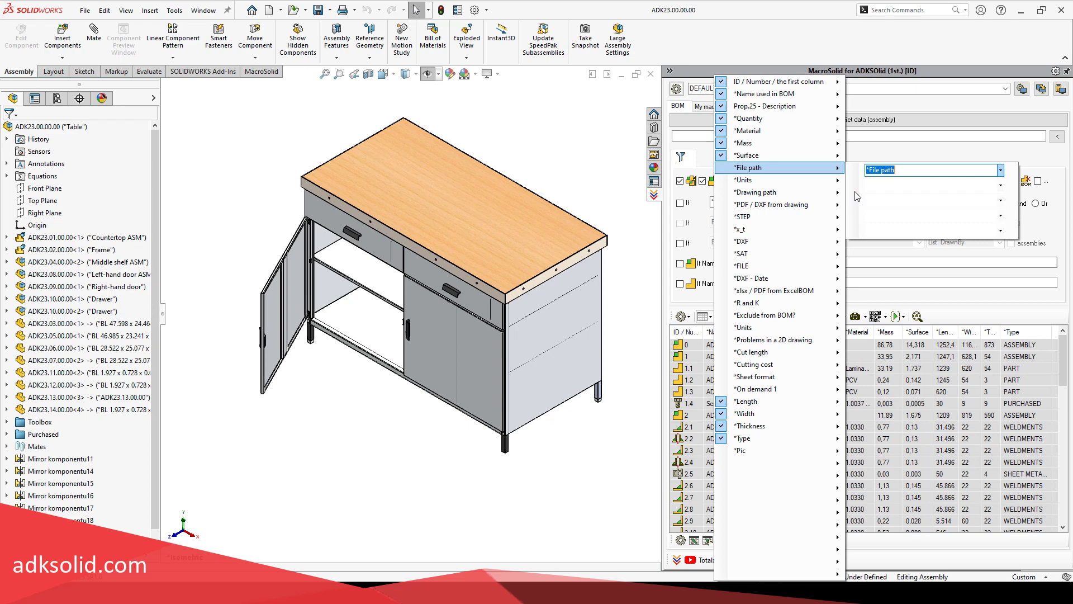
# Step: Browse the second and third property selectors; the third lists cut-list properties
pyautogui.click(1000, 185)
pyautogui.moveTo(1001, 203); pyautogui.dragTo(1003, 335)
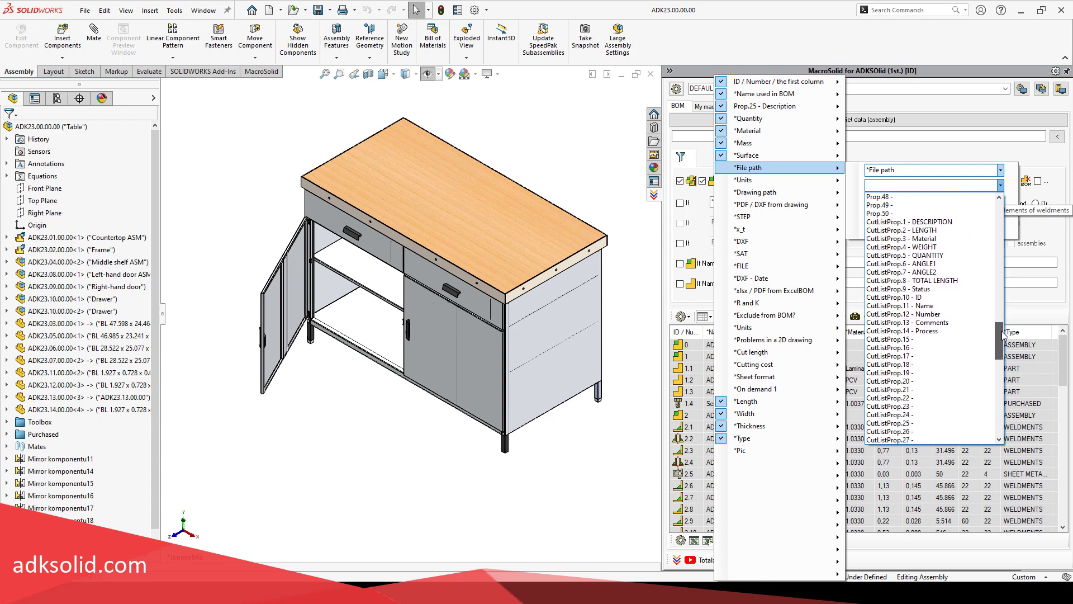
pyautogui.click(855, 210)
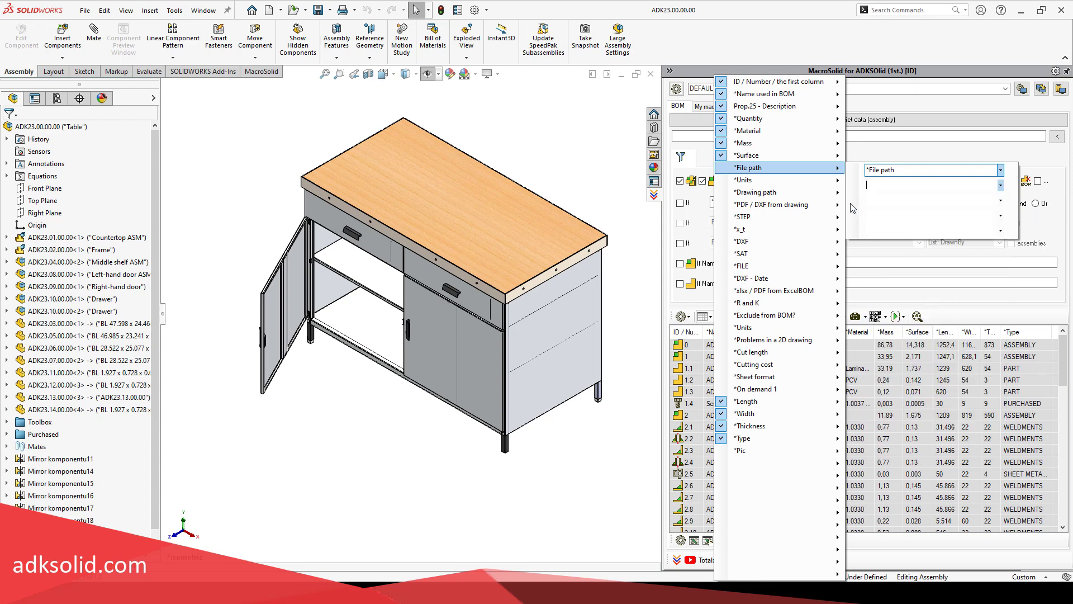
pyautogui.click(1002, 202)
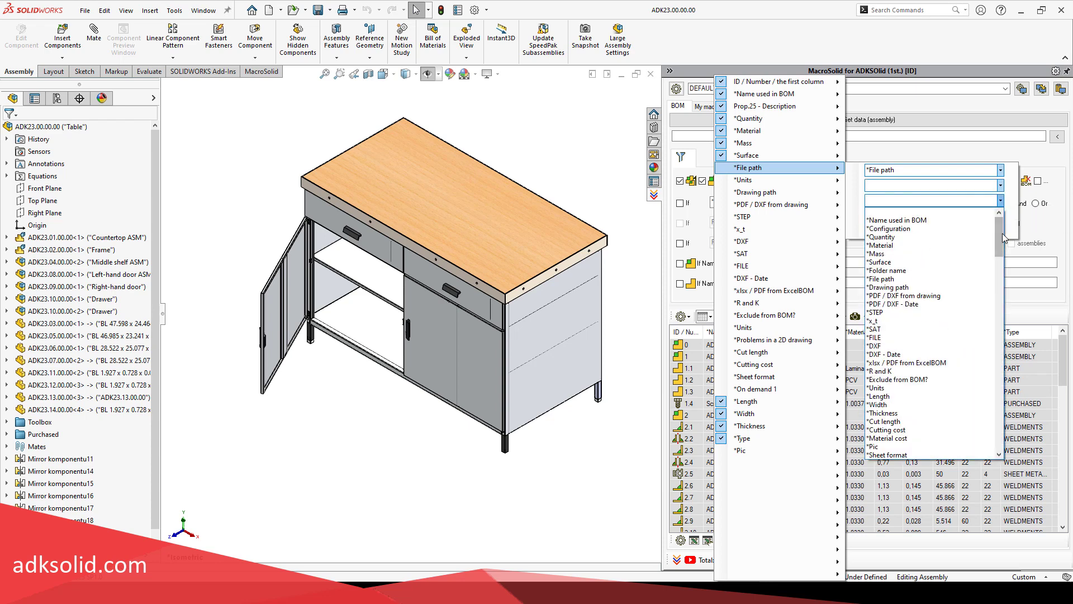
pyautogui.moveTo(1002, 233); pyautogui.dragTo(1000, 370)
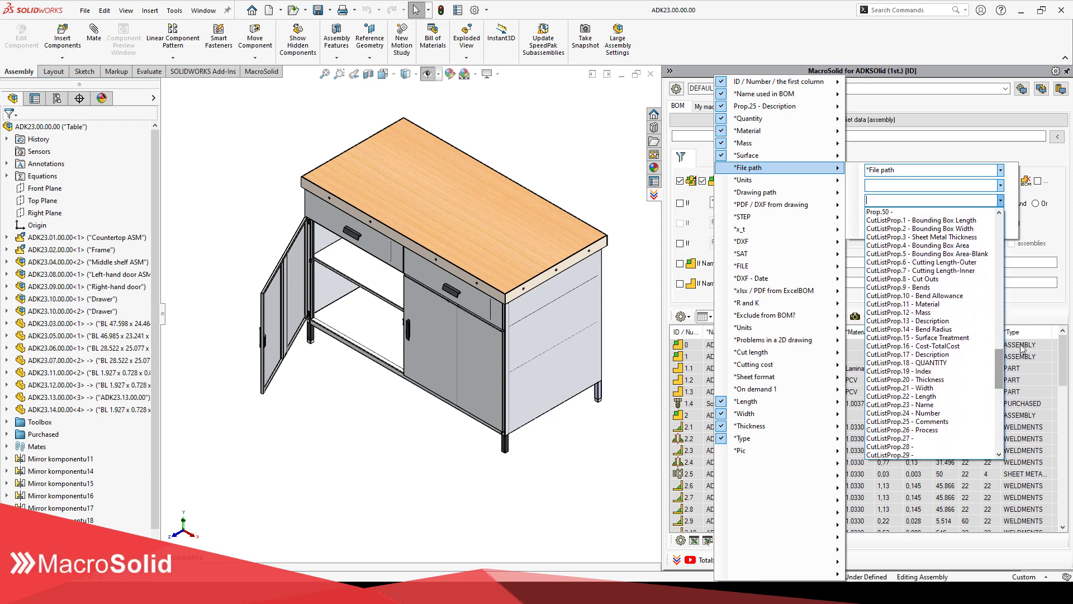
# Step: Close the column menus and save the current BOM table from the Open/Save dropdown
pyautogui.click(1048, 319)
pyautogui.click(1041, 320)
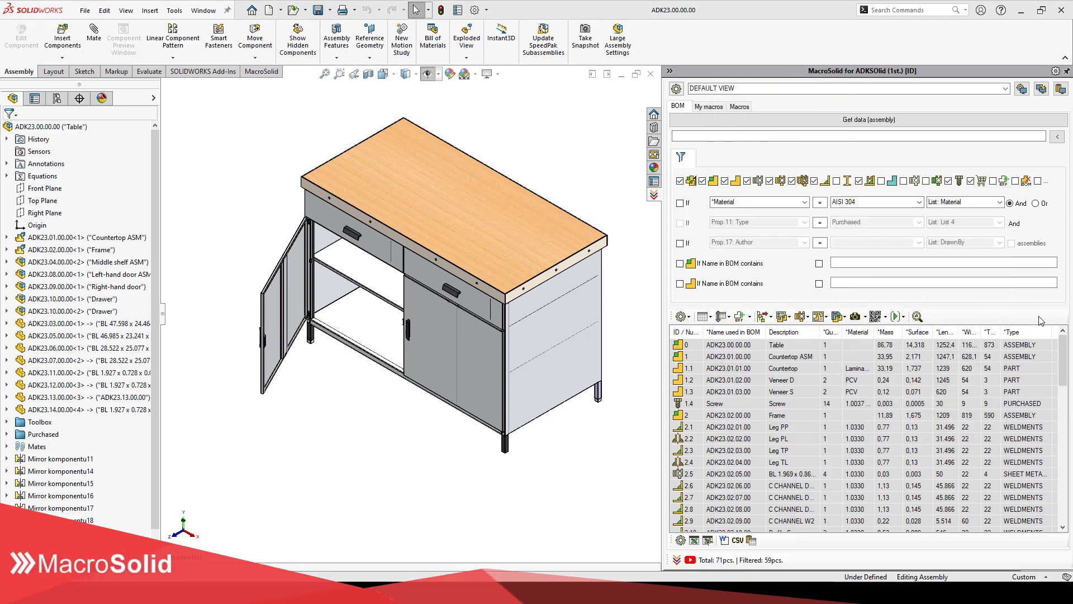
pyautogui.click(681, 316)
pyautogui.moveTo(827, 421)
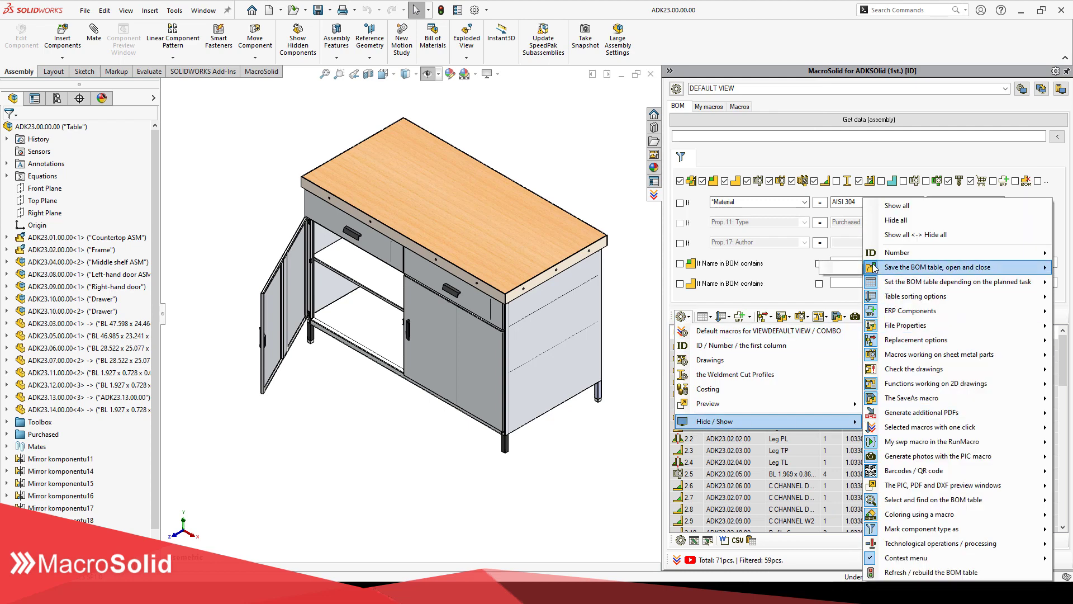
pyautogui.click(706, 316)
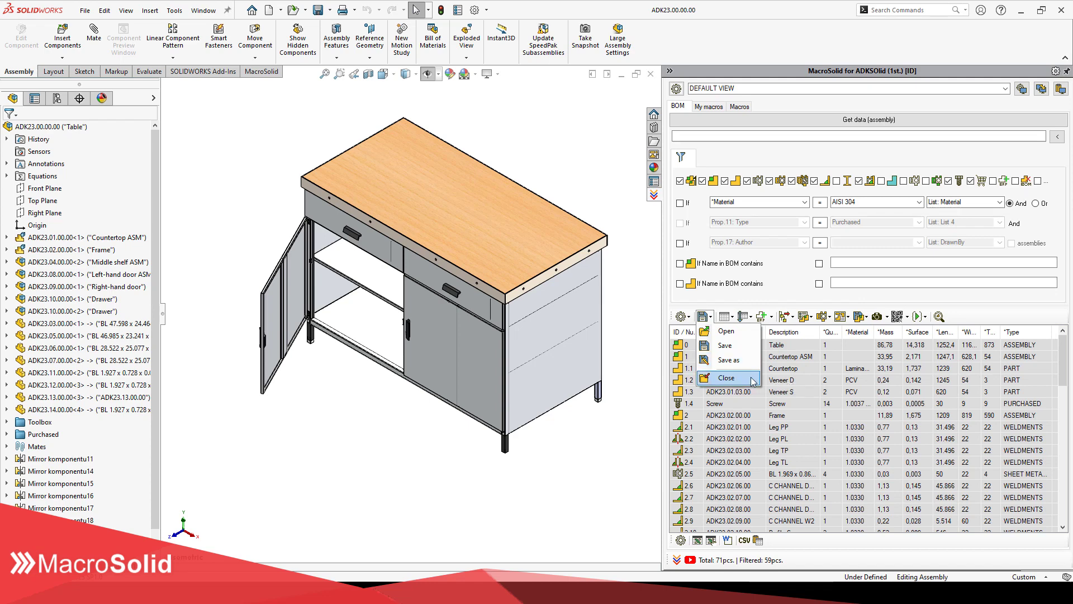
pyautogui.click(726, 345)
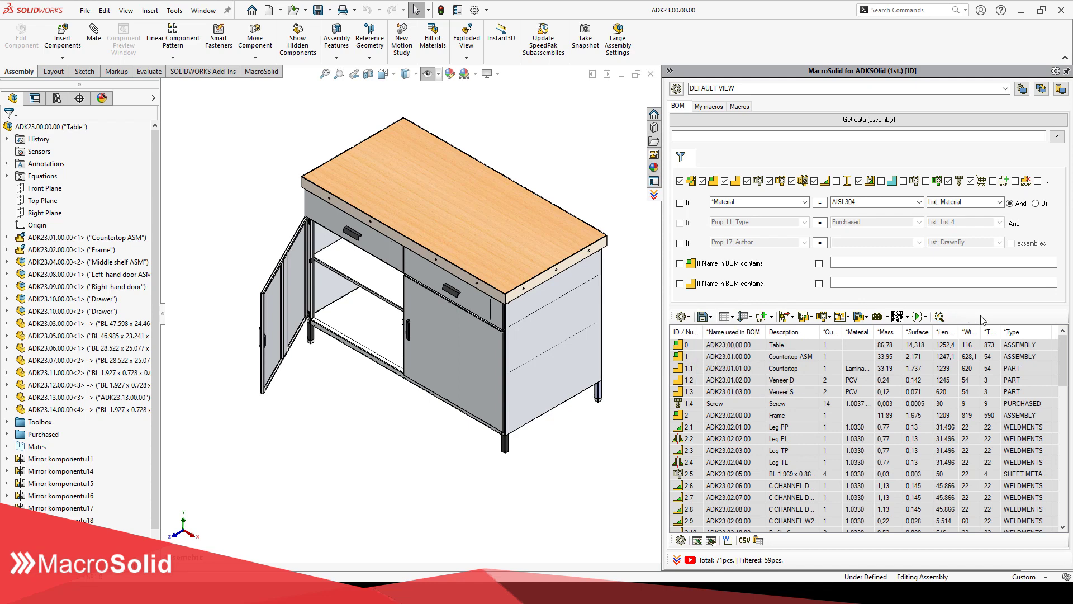
# Step: Group by Material + Thickness, sort by the *T column, then restore SOLIDWORKS tree order
pyautogui.click(746, 317)
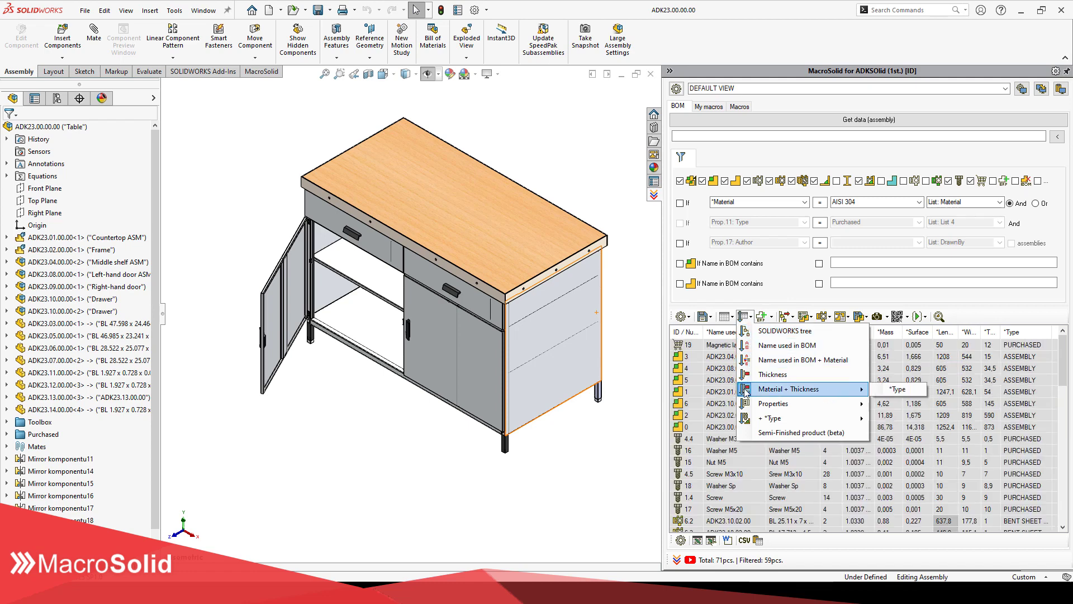
pyautogui.click(747, 388)
pyautogui.click(749, 320)
pyautogui.click(750, 332)
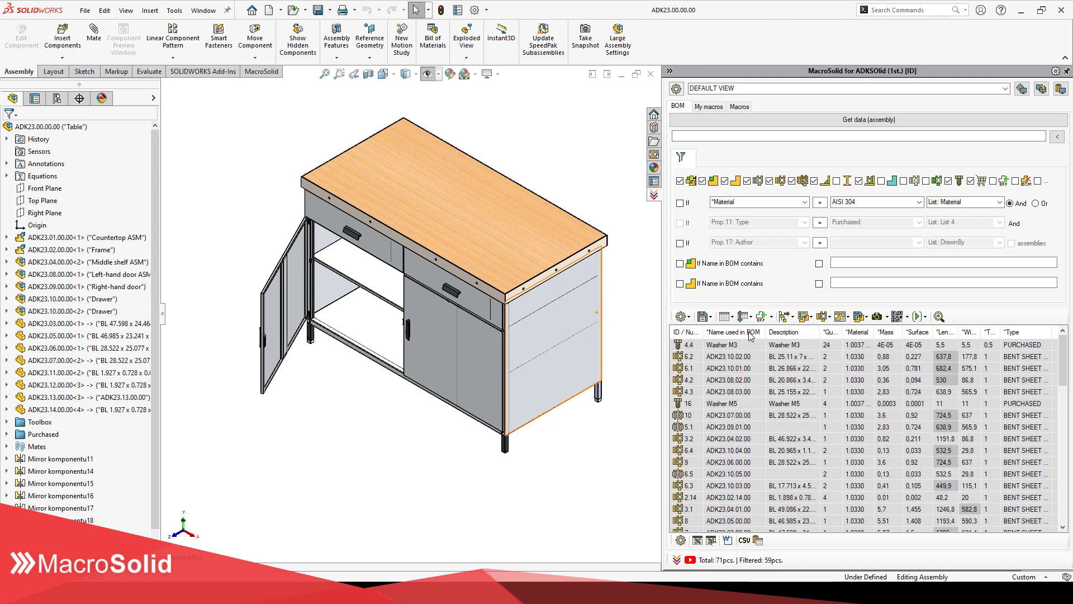
pyautogui.click(989, 333)
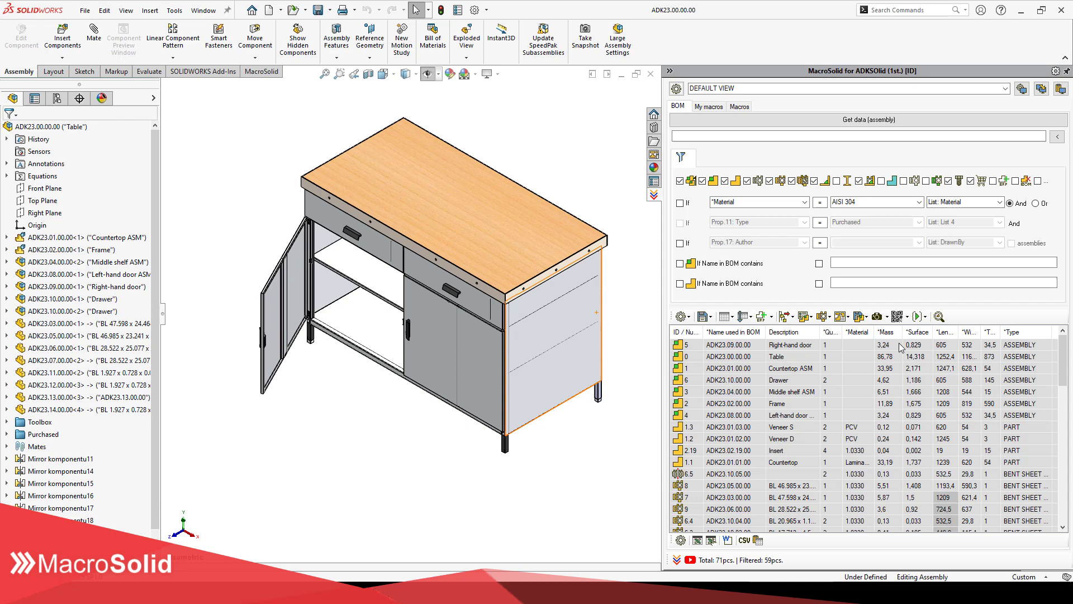
pyautogui.click(747, 316)
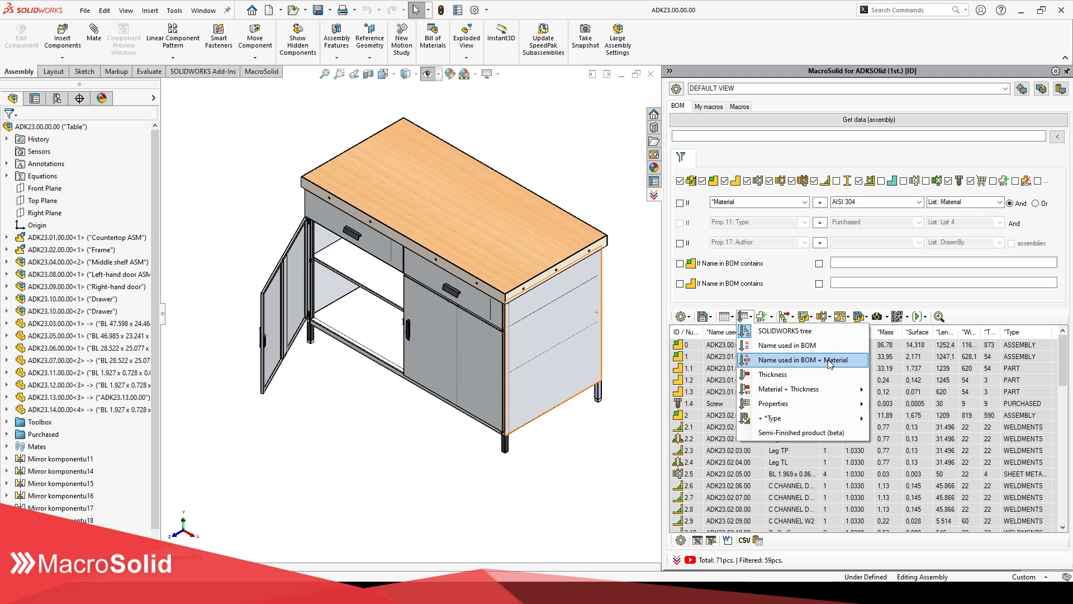
# Step: Sort by thickness and hide eight non-sheet-metal component types from the BOM
pyautogui.click(806, 373)
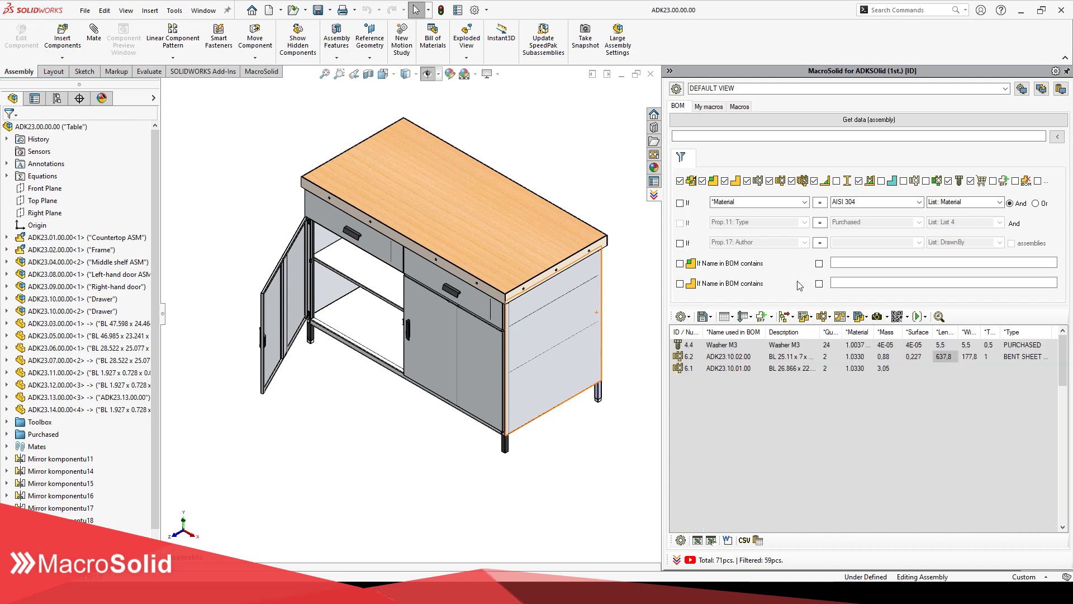
pyautogui.click(680, 181)
pyautogui.click(703, 181)
pyautogui.click(725, 181)
pyautogui.click(792, 181)
pyautogui.click(815, 181)
pyautogui.click(859, 181)
pyautogui.click(948, 181)
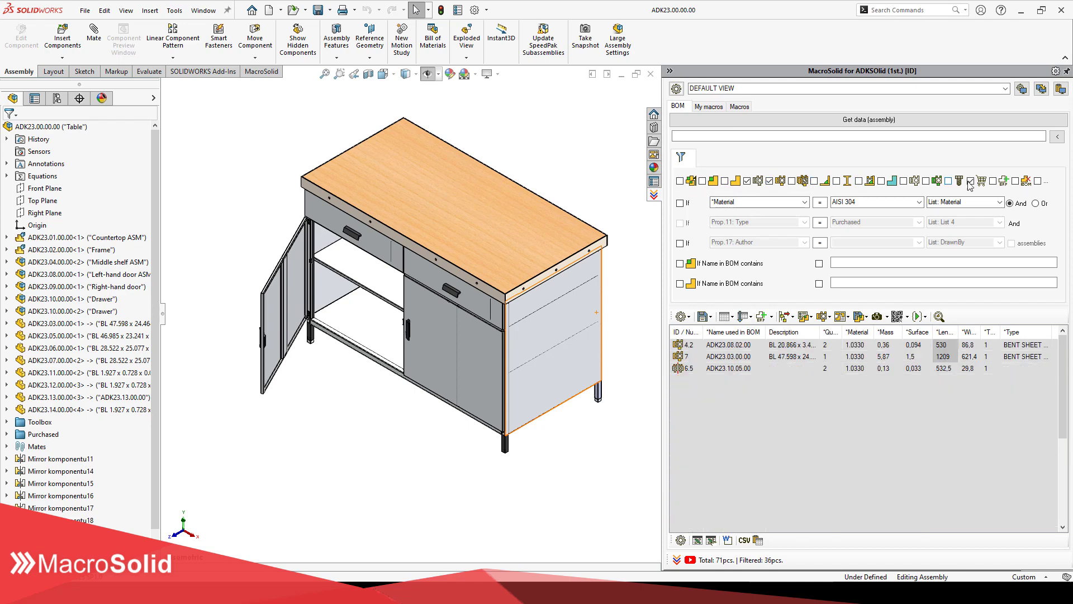
pyautogui.click(971, 181)
pyautogui.scroll(2, 988, 443)
# Step: Order the rows by thickness and sort them by the *T column
pyautogui.click(744, 316)
pyautogui.moveTo(751, 391)
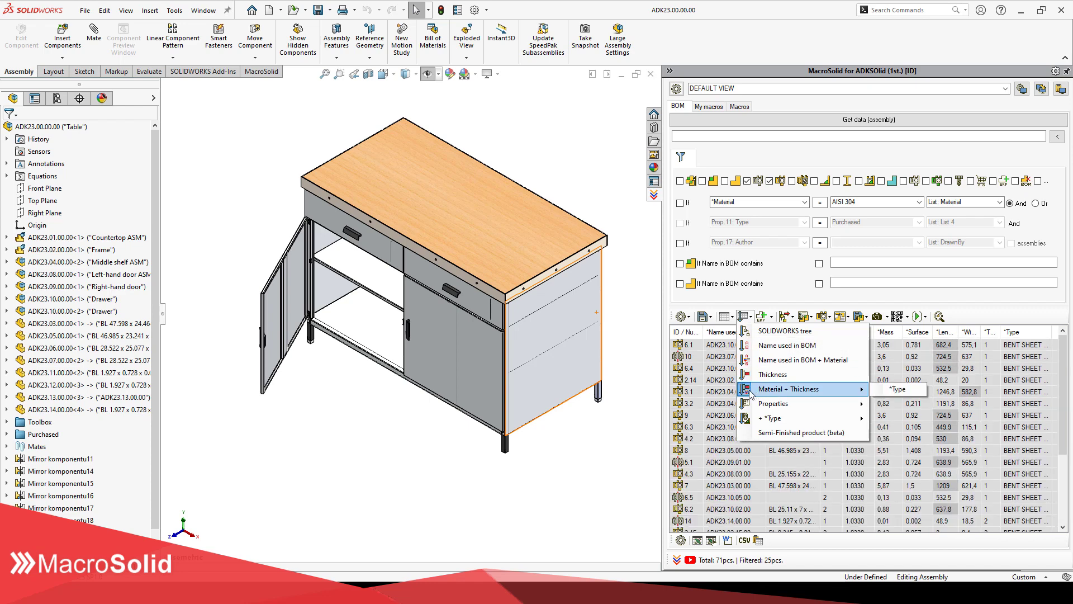
pyautogui.click(773, 374)
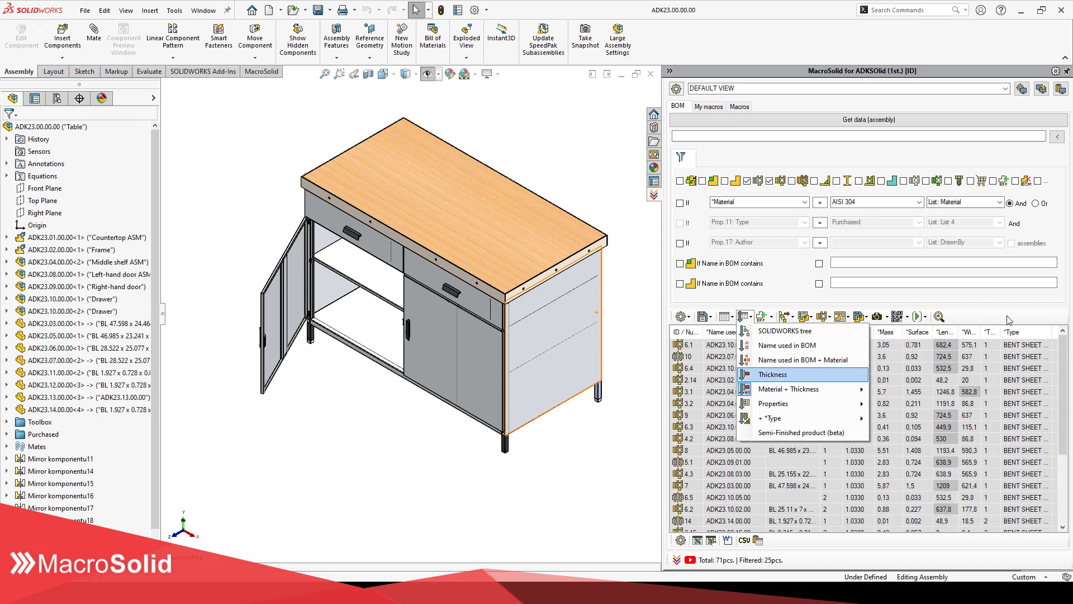
pyautogui.click(989, 333)
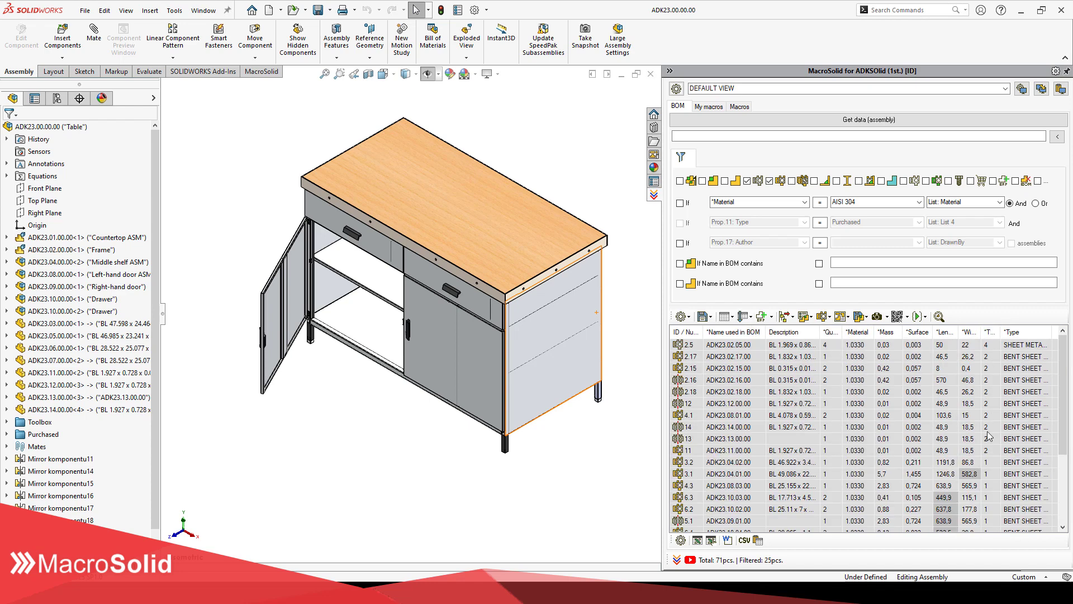
pyautogui.click(989, 332)
# Step: Sort the BOM by the Description property and widen the Description column
pyautogui.click(744, 316)
pyautogui.moveTo(753, 403)
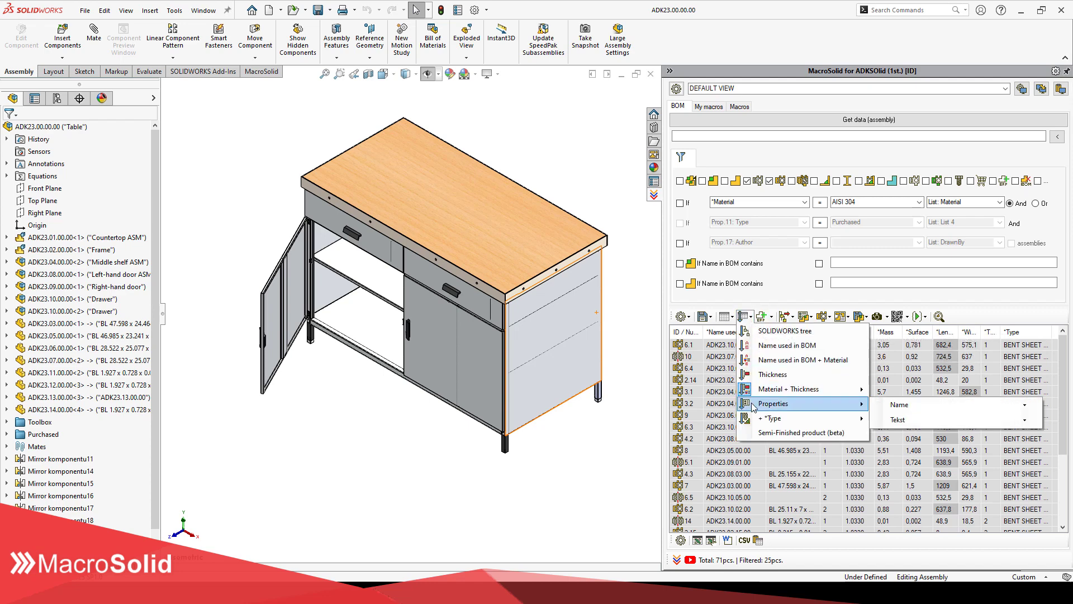
pyautogui.click(912, 405)
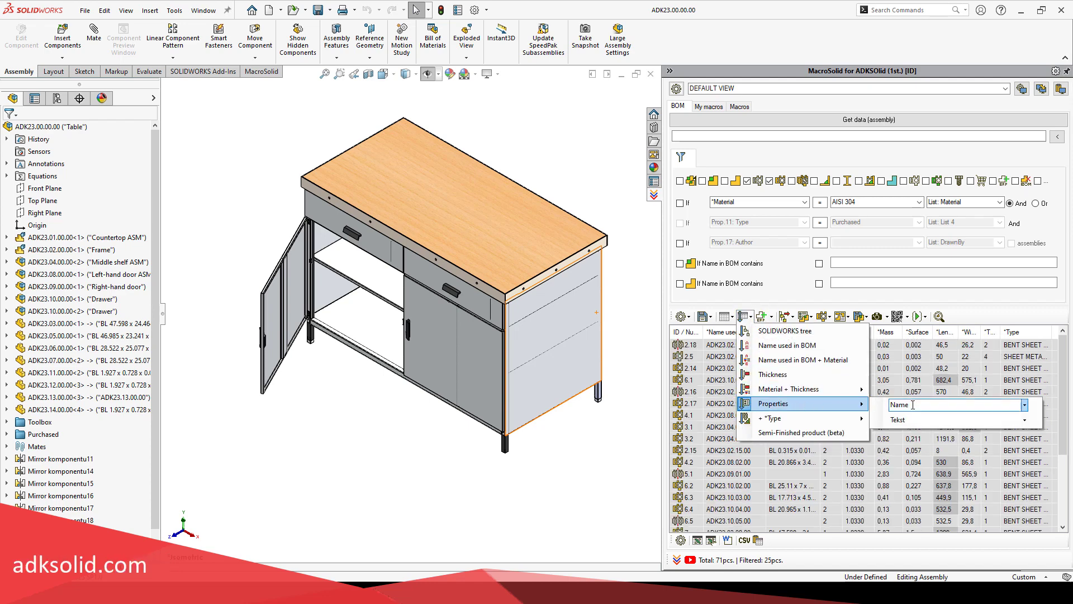
pyautogui.click(1025, 406)
pyautogui.click(953, 179)
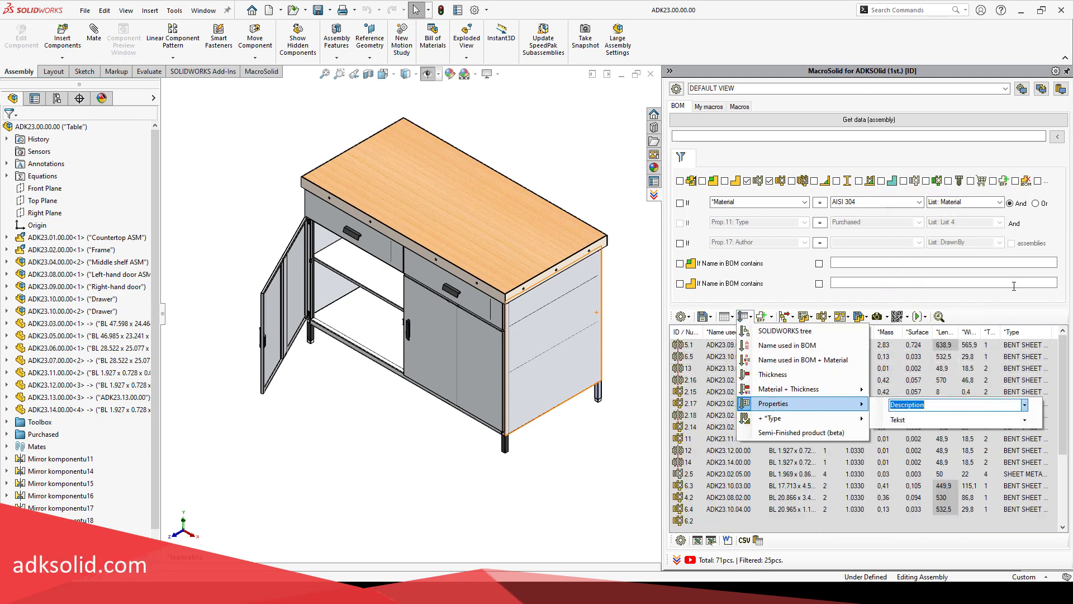
pyautogui.click(1014, 317)
pyautogui.moveTo(819, 334)
pyautogui.mouseDown()
pyautogui.moveTo(853, 338)
pyautogui.moveTo(817, 339)
pyautogui.mouseUp()
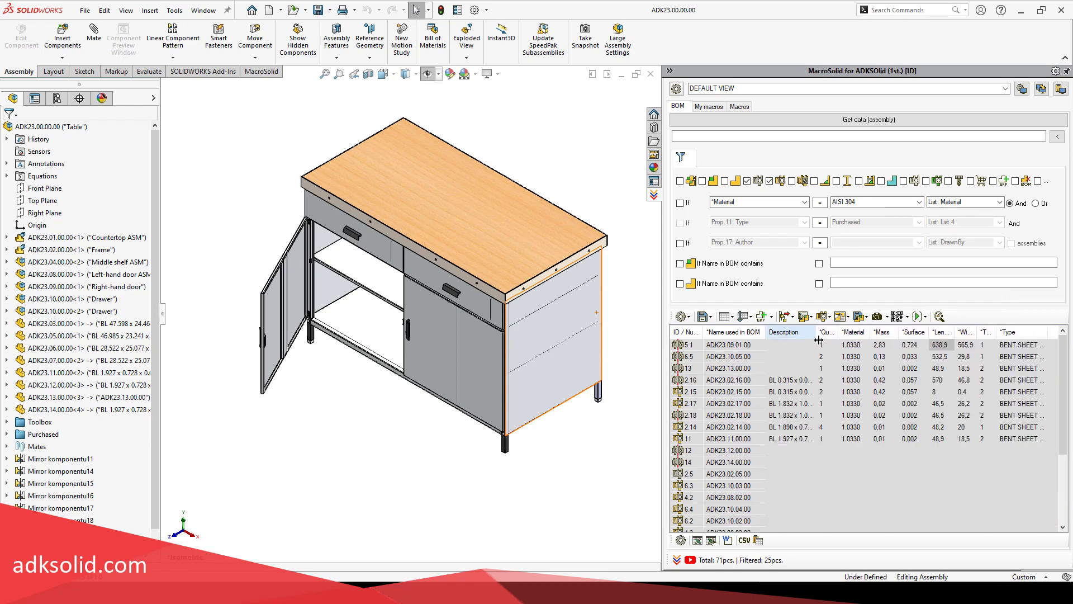
pyautogui.scroll(-3, 798, 496)
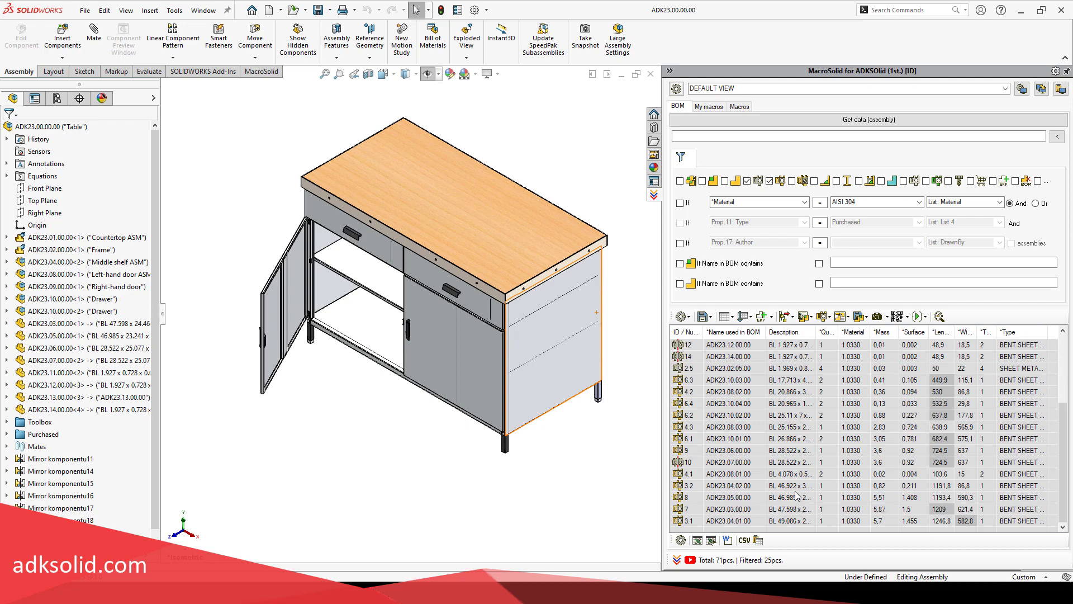
pyautogui.click(750, 318)
# Step: Group sheet parts by thickness and re-include all part types, including bolts, purchased items and profiles
pyautogui.moveTo(750, 421)
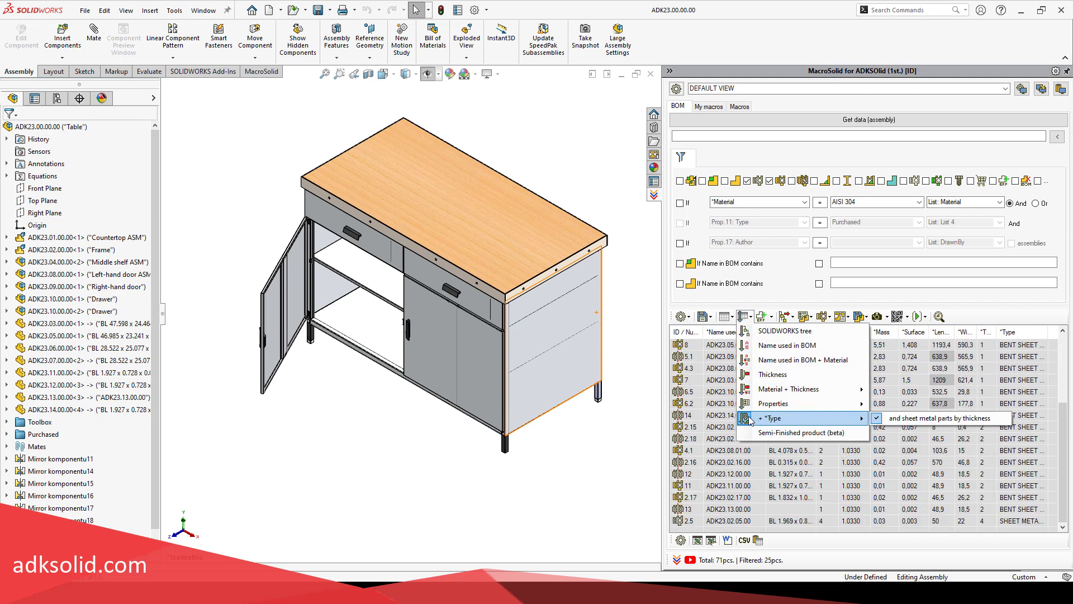
pyautogui.click(939, 418)
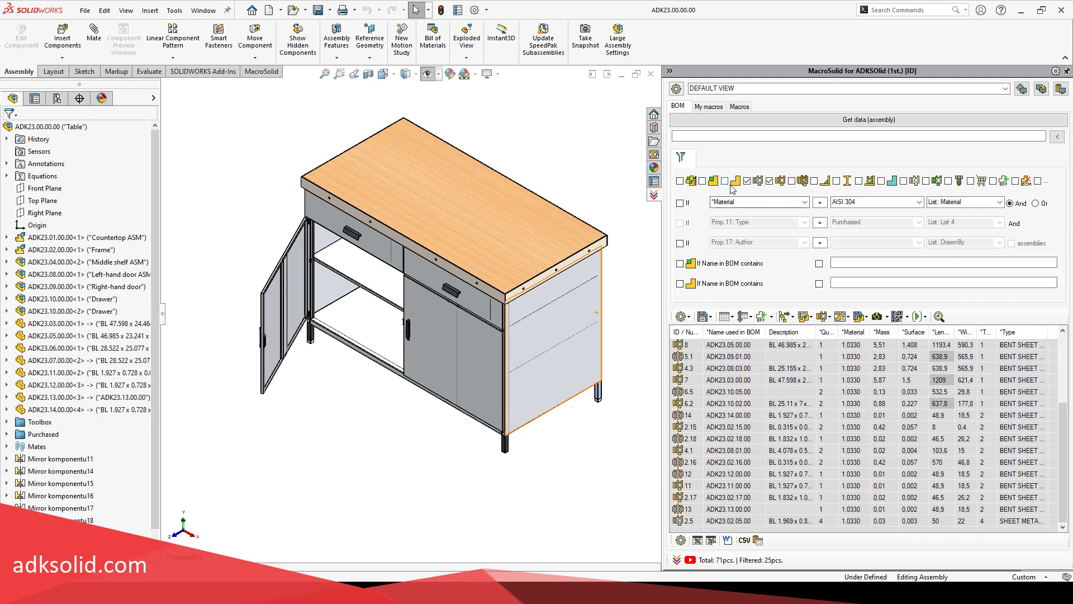
pyautogui.click(724, 180)
pyautogui.click(703, 182)
pyautogui.click(680, 182)
pyautogui.click(949, 181)
pyautogui.click(970, 182)
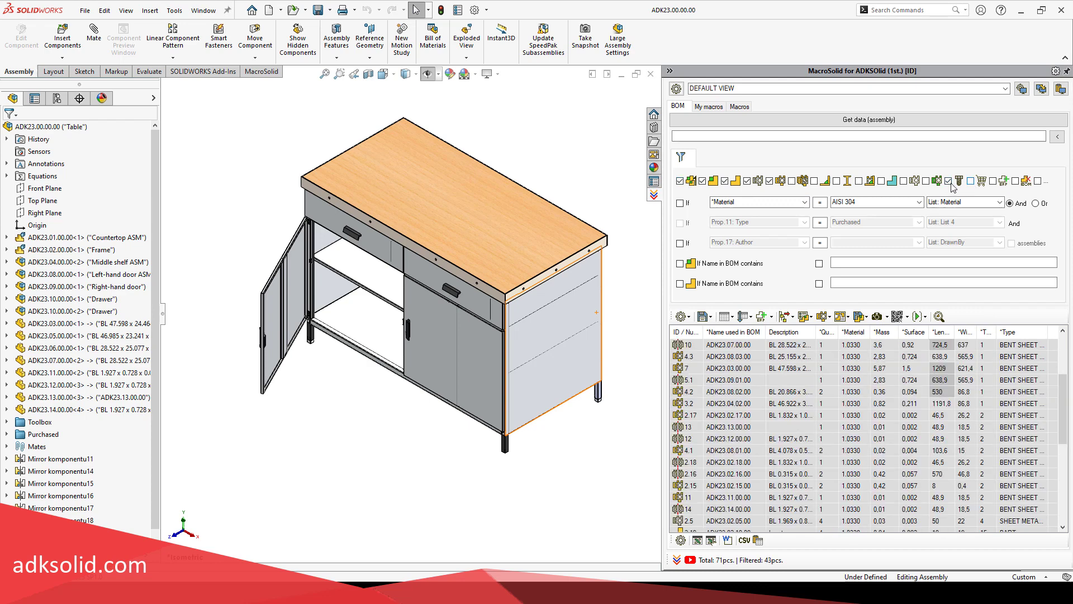
pyautogui.click(859, 181)
pyautogui.click(814, 181)
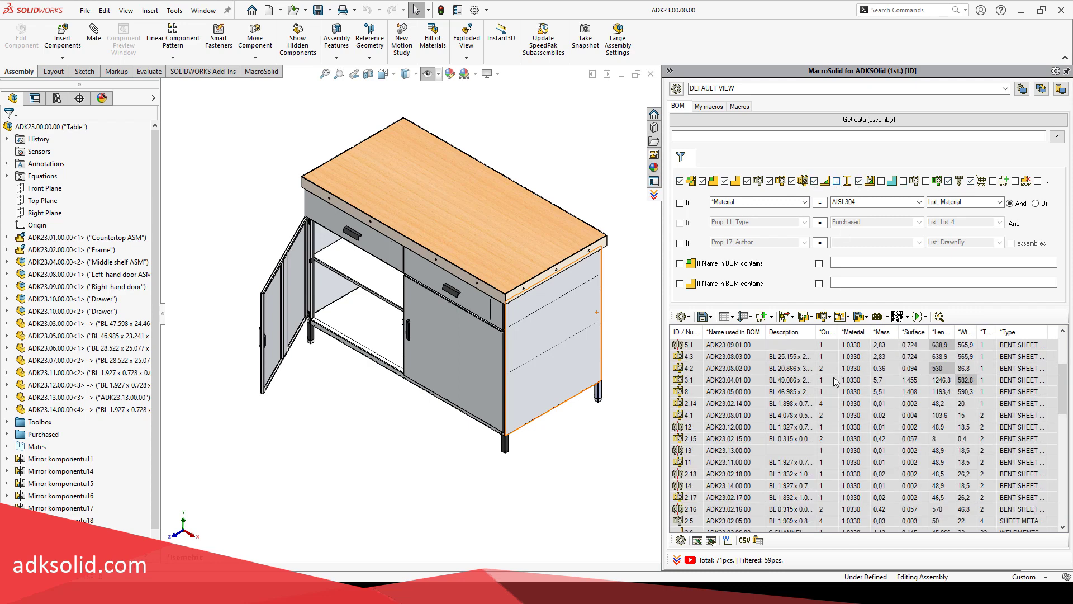
pyautogui.click(837, 181)
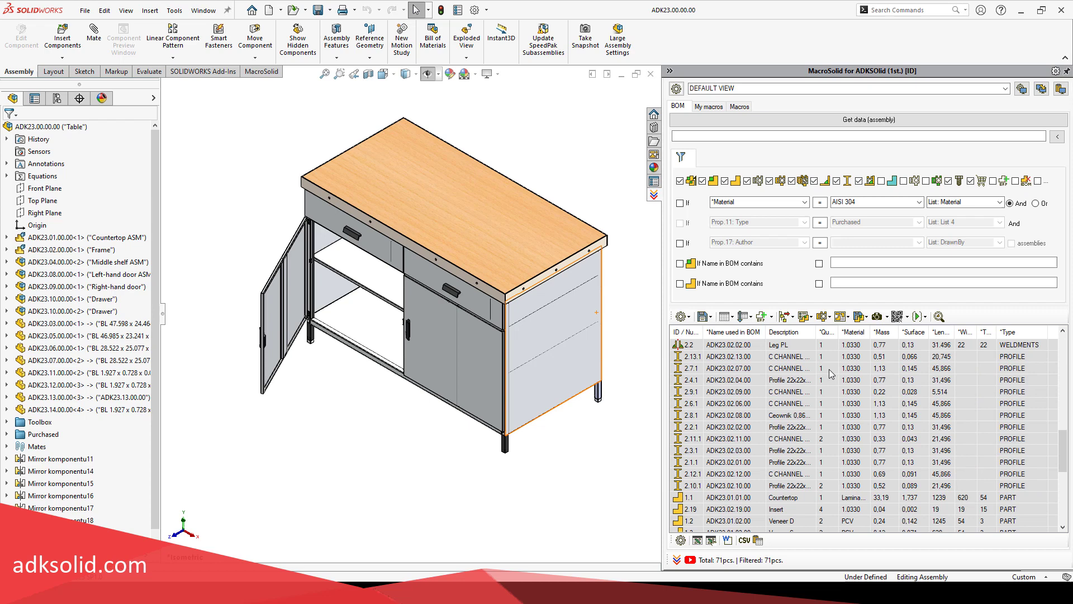
# Step: Put the BOM rows back in SOLIDWORKS tree order
pyautogui.scroll(-7, 830, 370)
pyautogui.scroll(5, 830, 370)
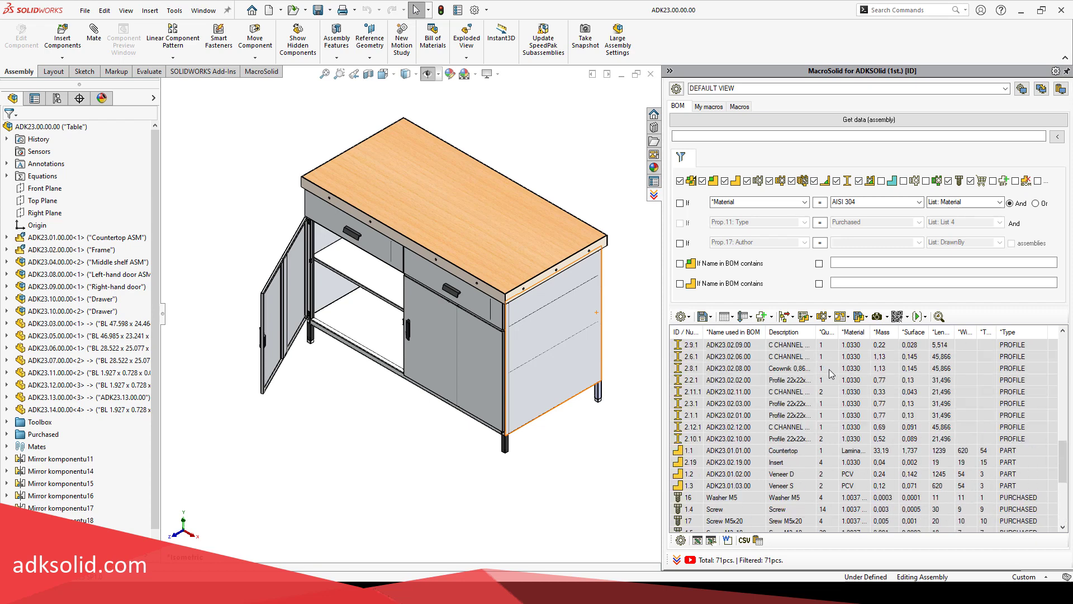
pyautogui.scroll(10, 831, 373)
pyautogui.click(750, 316)
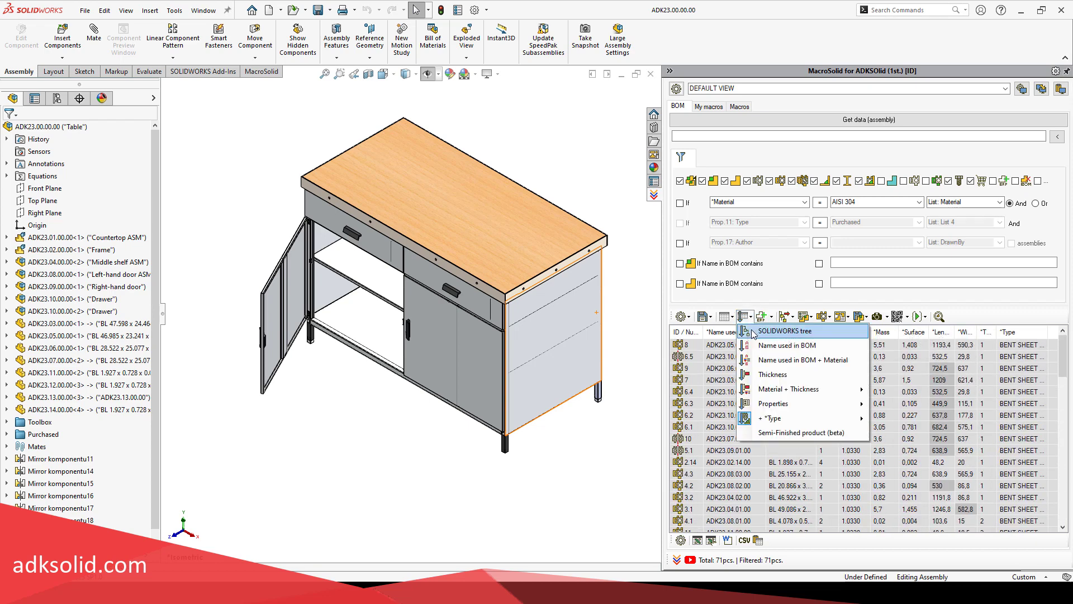
pyautogui.click(784, 331)
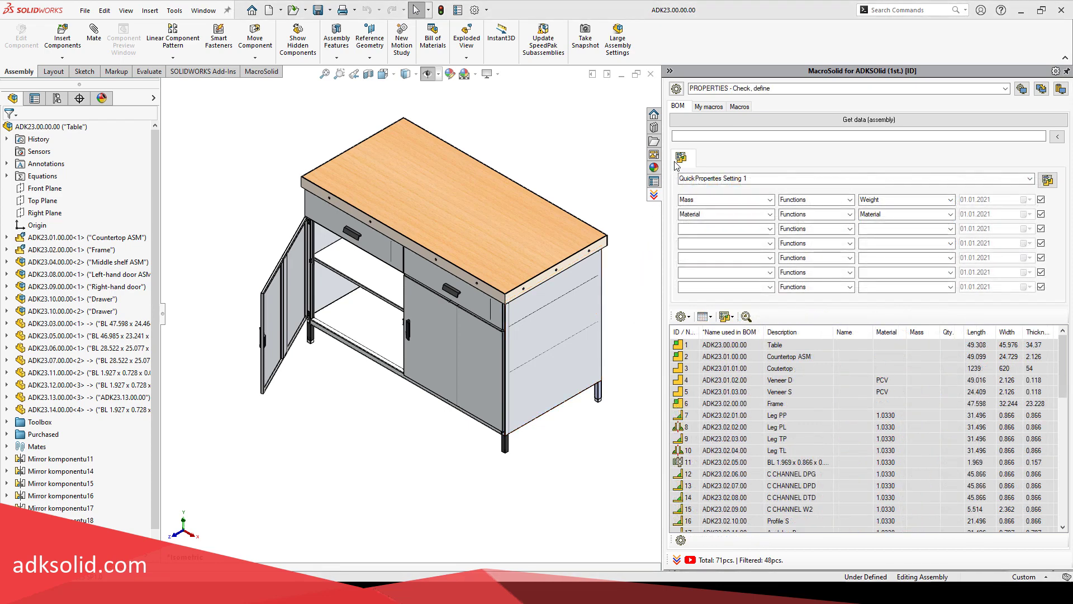
# Step: Show the BOM condition settings and try 'older than' before reverting to 'contained in'
pyautogui.click(676, 163)
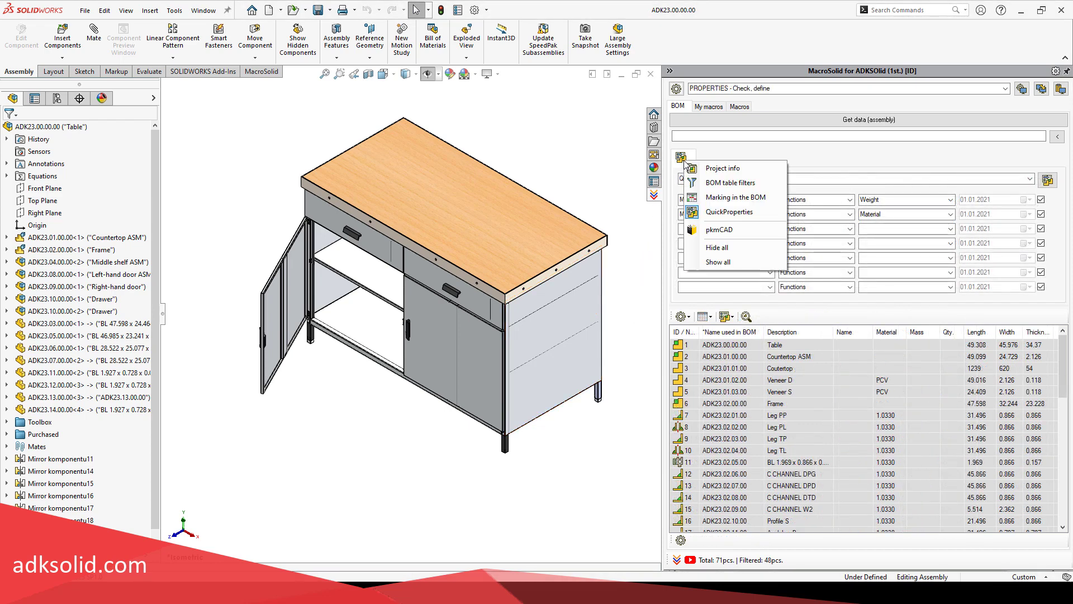
pyautogui.click(696, 199)
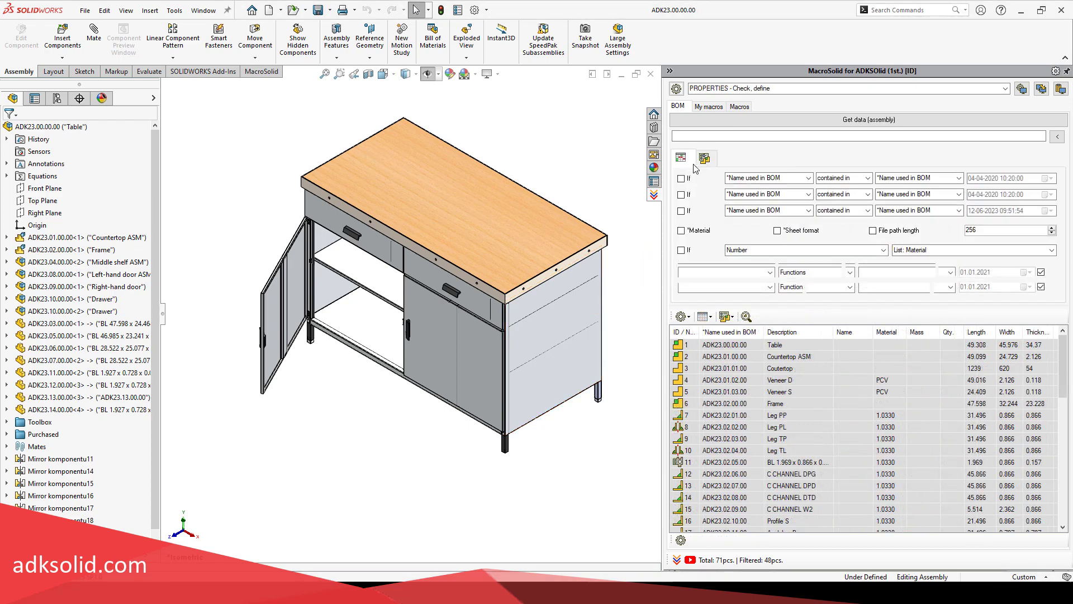
pyautogui.click(813, 177)
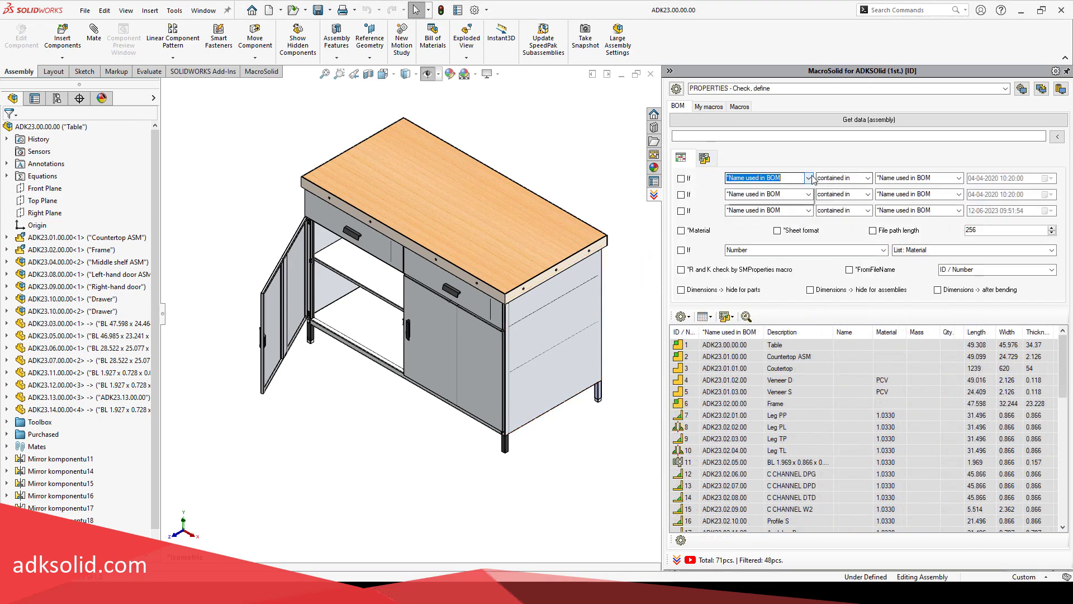
pyautogui.click(843, 160)
pyautogui.click(869, 179)
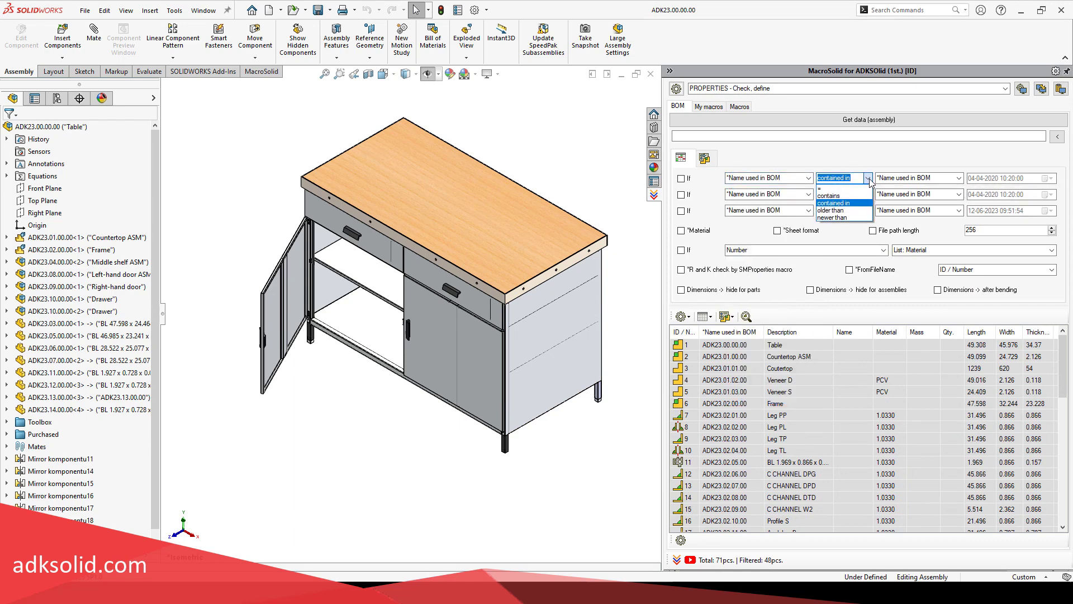
pyautogui.press('Down')
pyautogui.press('Return')
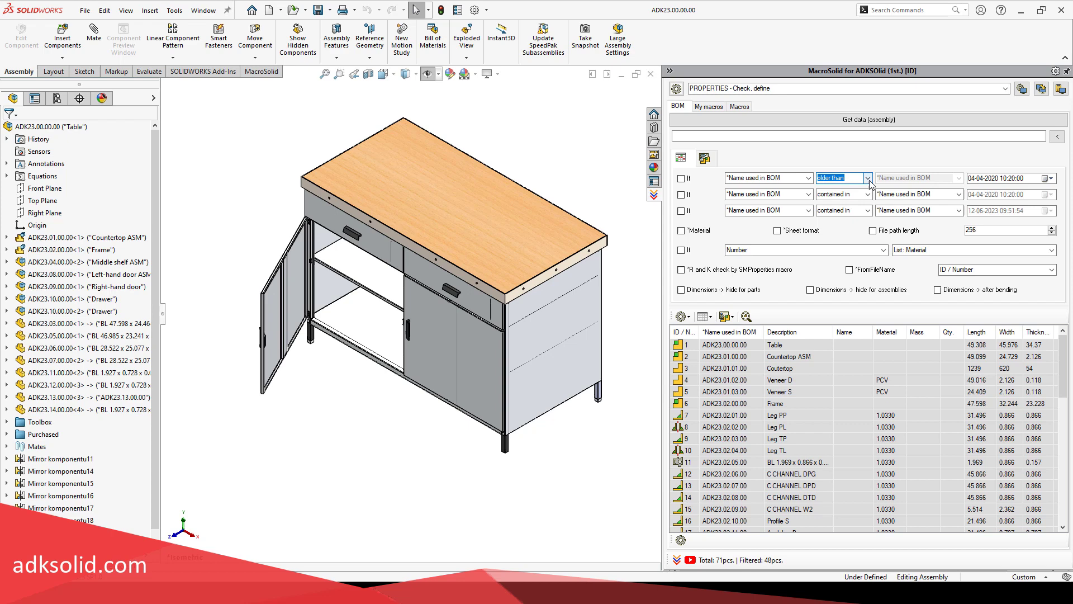
pyautogui.click(868, 178)
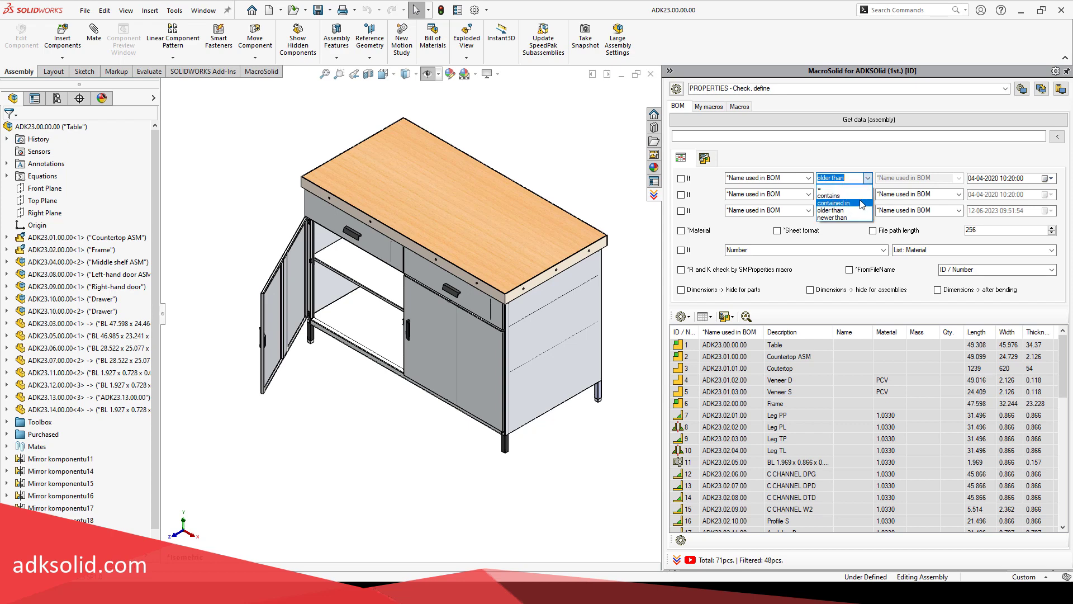
pyautogui.click(861, 204)
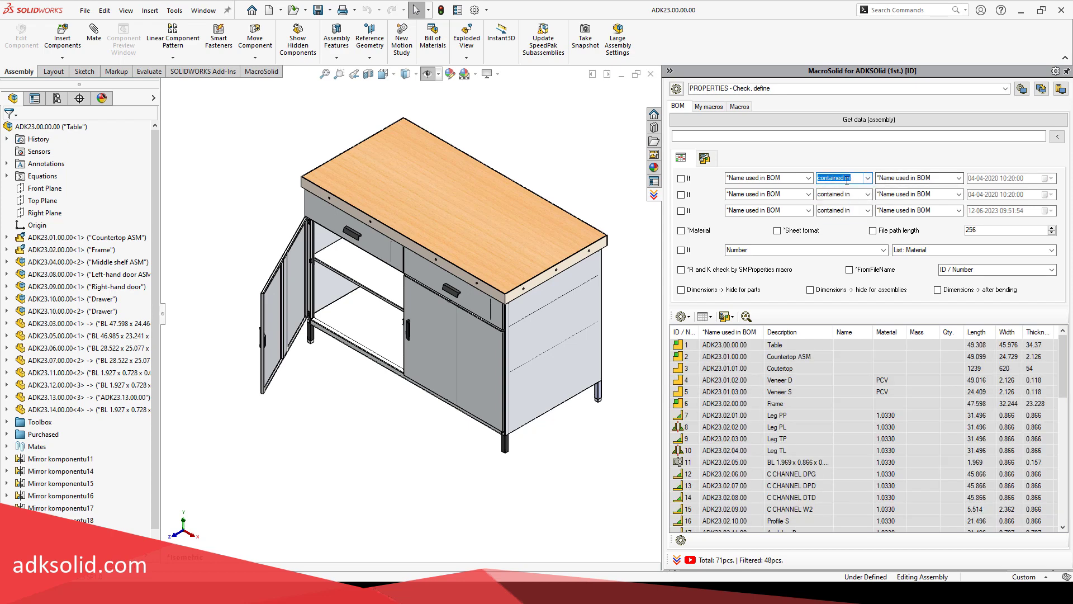
# Step: Add a *Quantity column and enable the condition Qty. = *Quantity
pyautogui.click(707, 321)
pyautogui.click(723, 205)
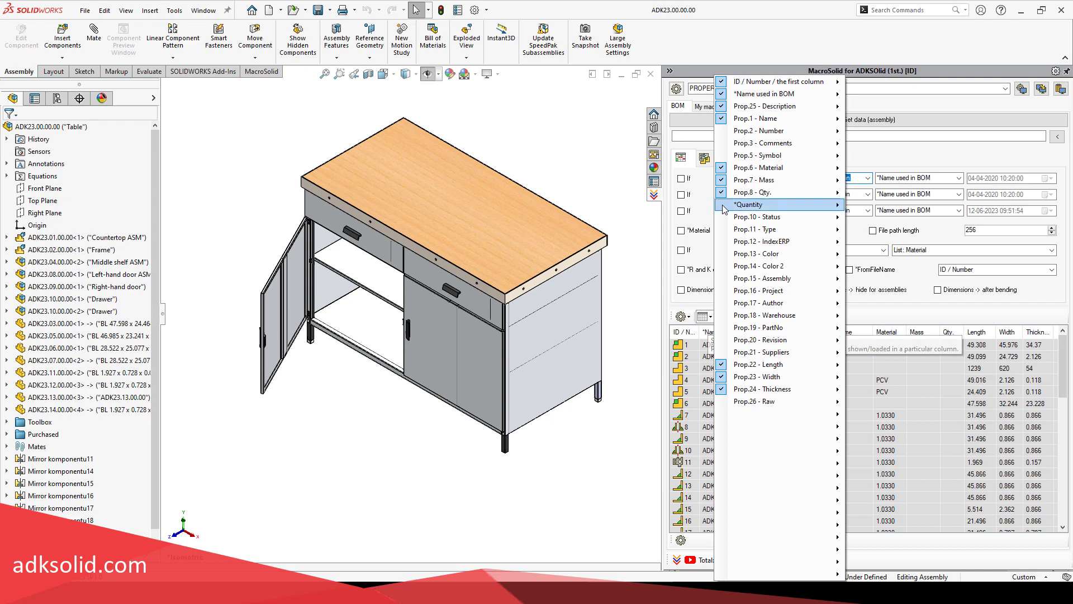
pyautogui.click(906, 158)
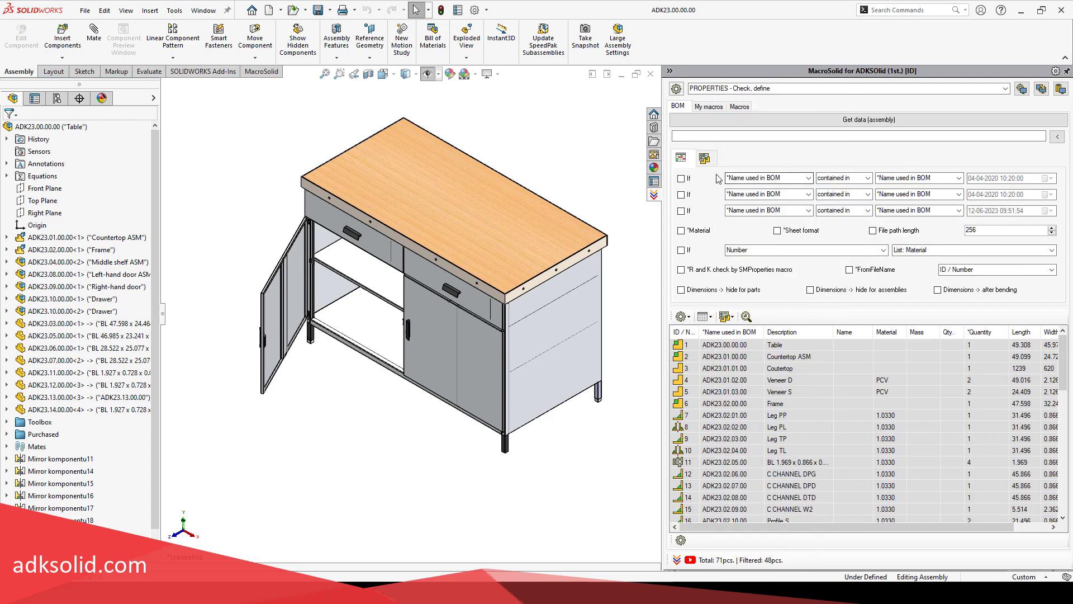
pyautogui.click(684, 177)
pyautogui.click(810, 182)
pyautogui.click(808, 178)
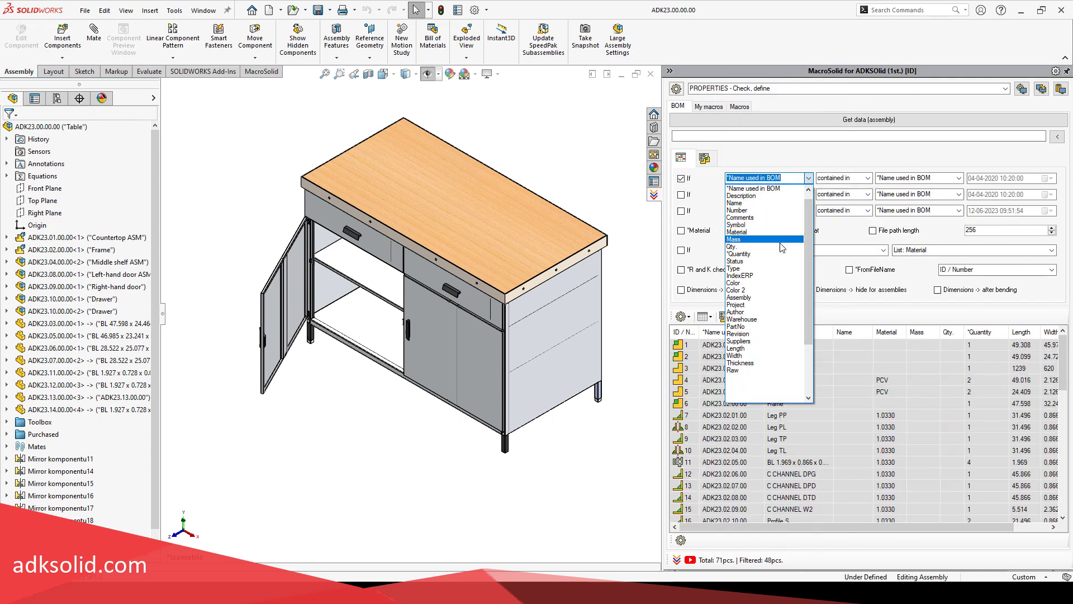
pyautogui.click(760, 246)
pyautogui.click(867, 178)
pyautogui.click(865, 189)
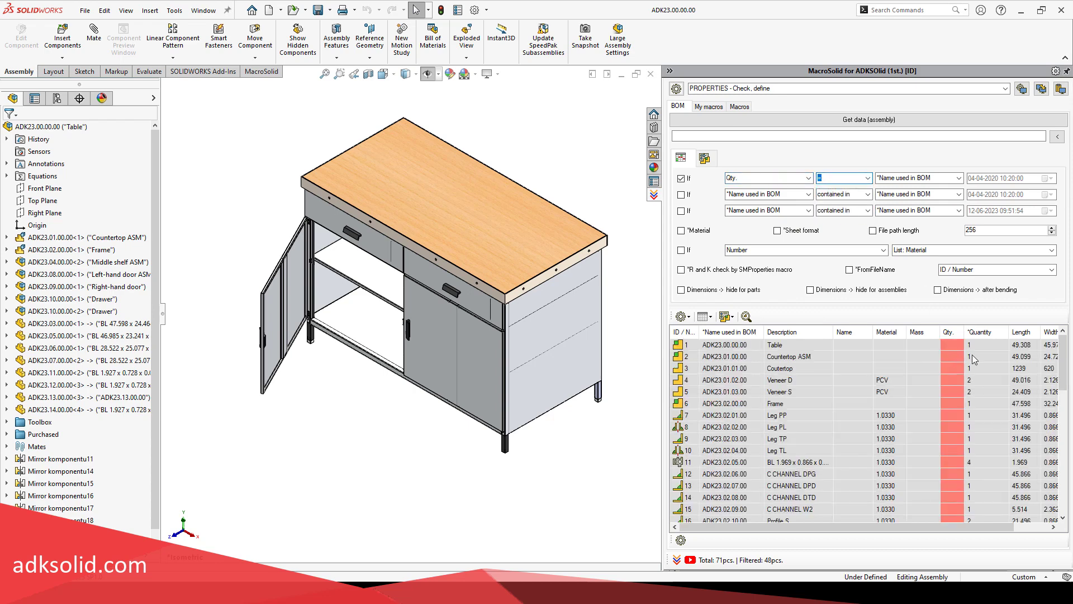
pyautogui.click(958, 179)
pyautogui.click(890, 253)
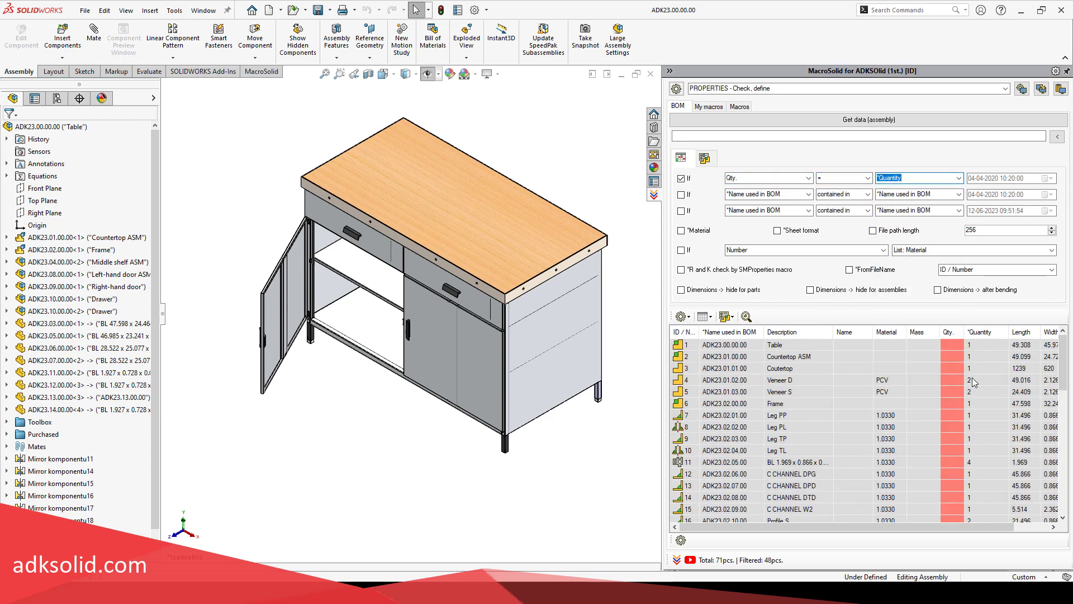
# Step: Enter quantities 2, 2, 1 and 1 for Veneer D, Veneer S, Frame and Leg PP
pyautogui.click(953, 380)
pyautogui.write('2')
pyautogui.click(956, 390)
pyautogui.write('2')
pyautogui.click(953, 404)
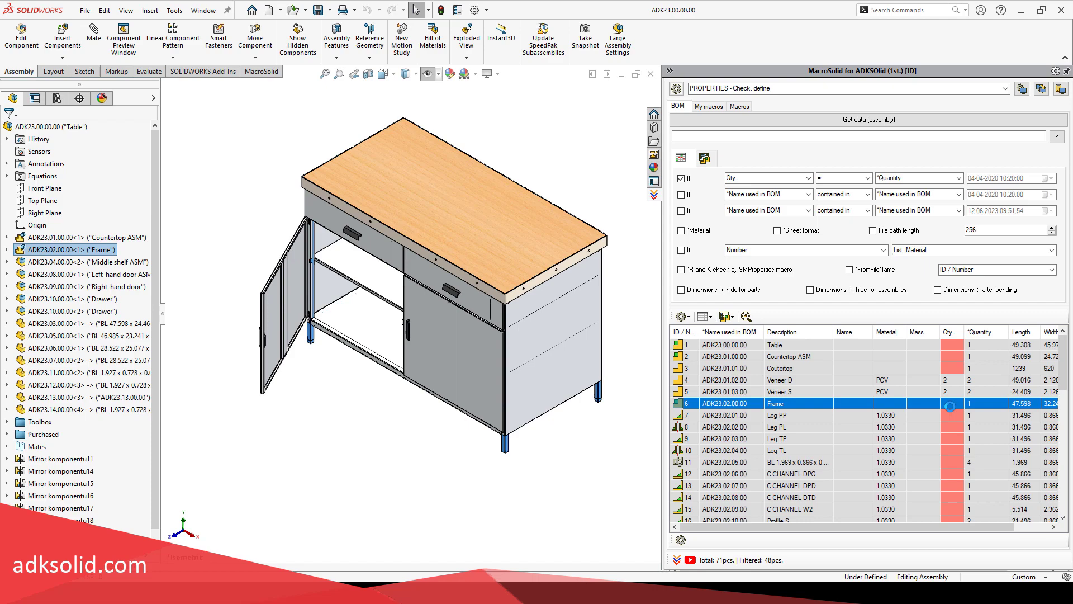
pyautogui.write('1')
pyautogui.click(950, 414)
pyautogui.write('1')
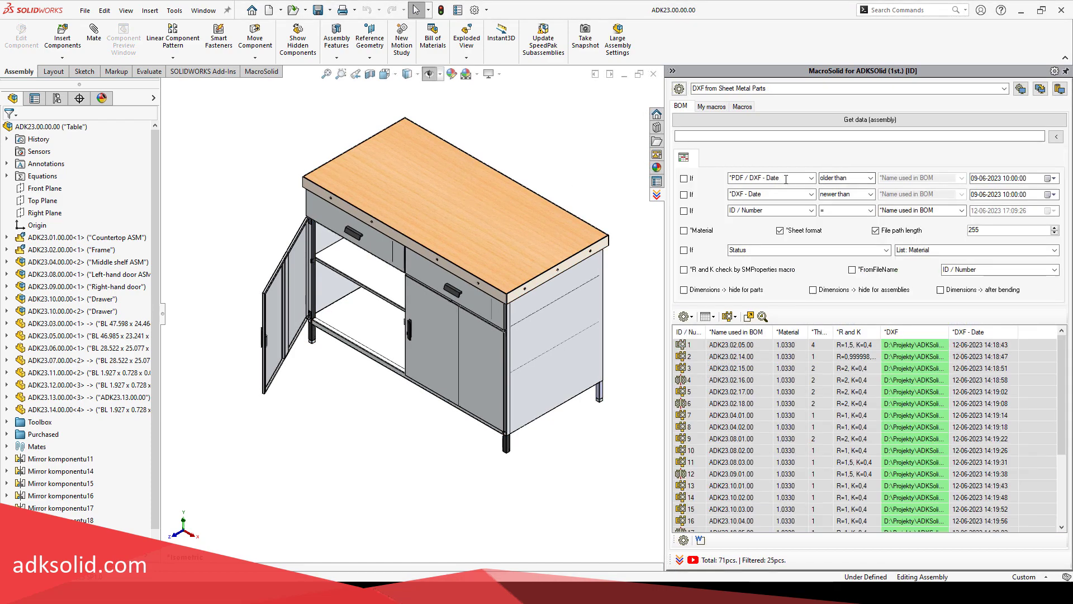
pyautogui.click(684, 195)
pyautogui.click(1051, 195)
pyautogui.click(1013, 234)
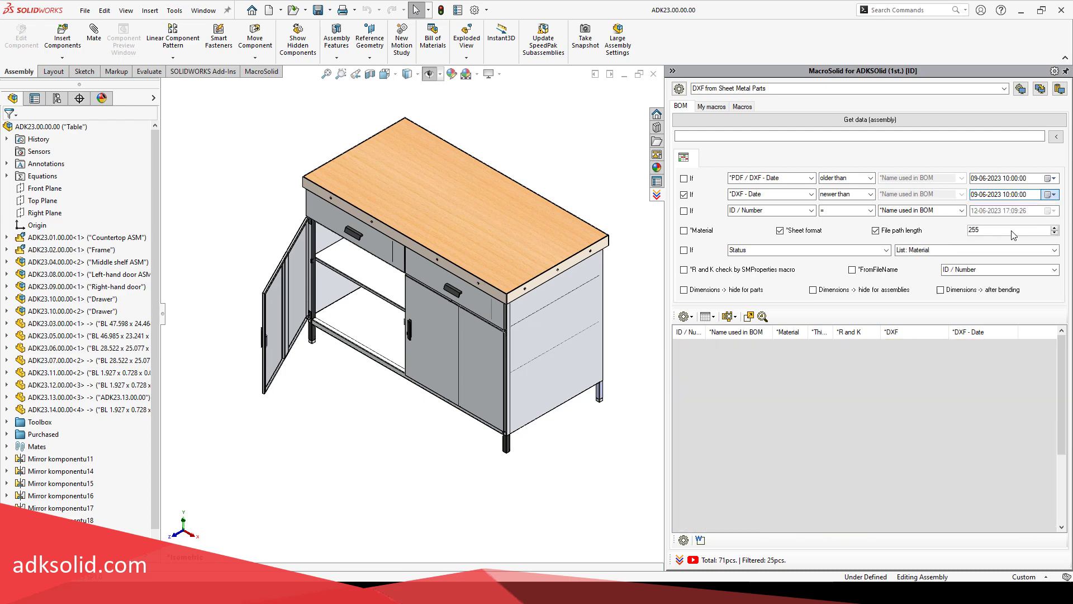
pyautogui.click(1007, 194)
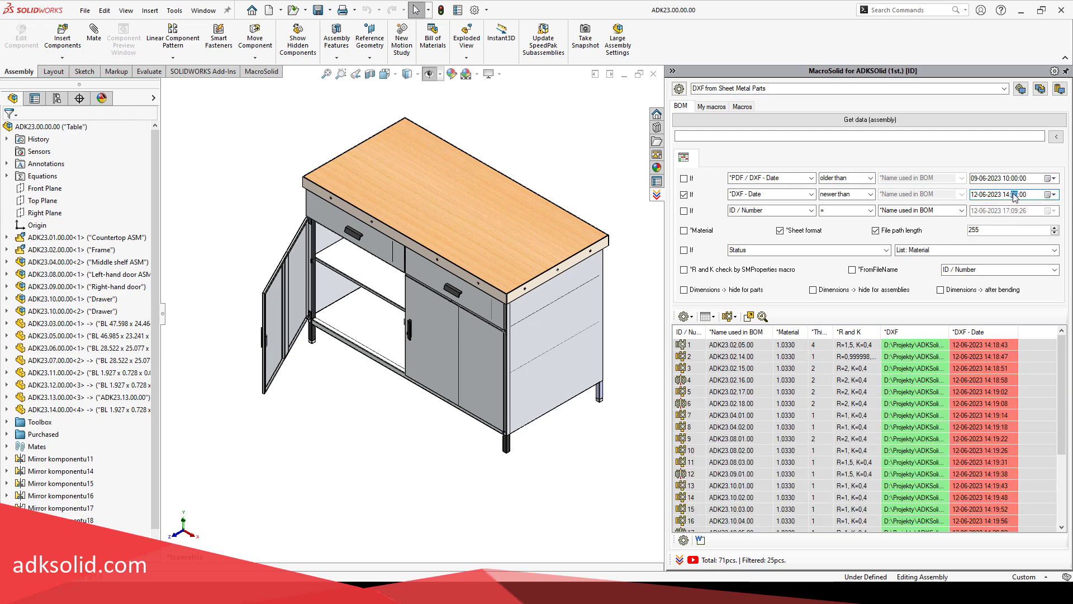
pyautogui.write('19')
pyautogui.click(1025, 194)
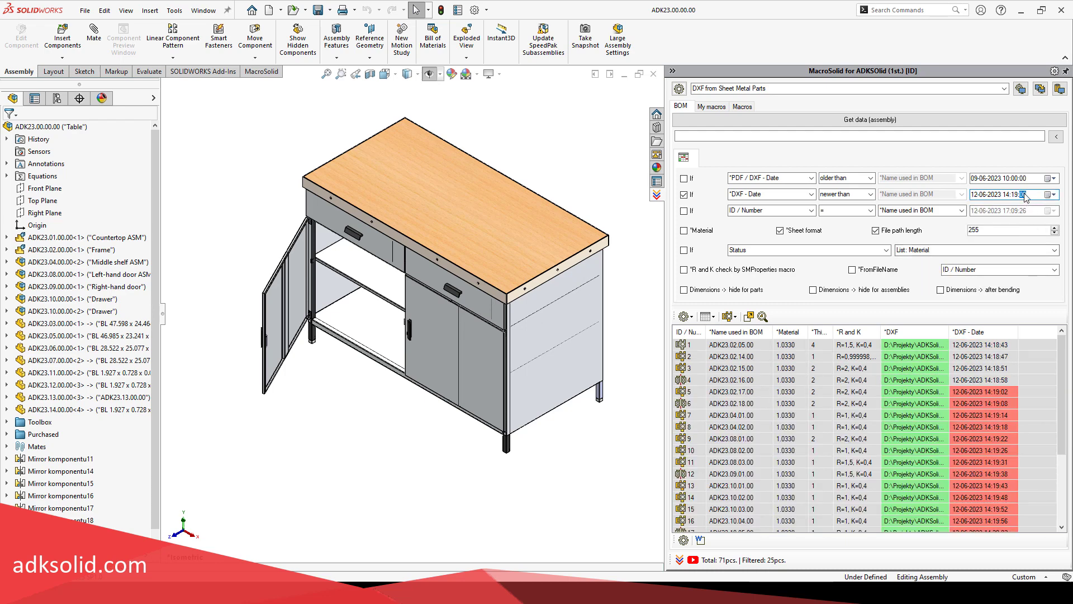
pyautogui.write('30')
# Step: Turn off the DXF date comparison and turn on the material check
pyautogui.scroll(-2, 998, 446)
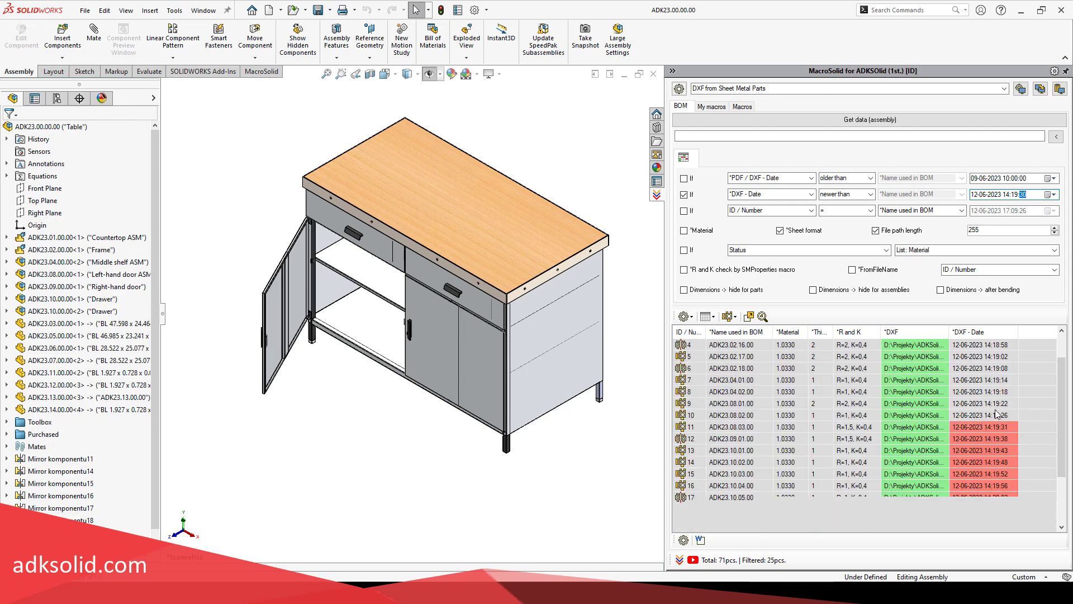
pyautogui.scroll(-1, 998, 447)
pyautogui.scroll(3, 999, 449)
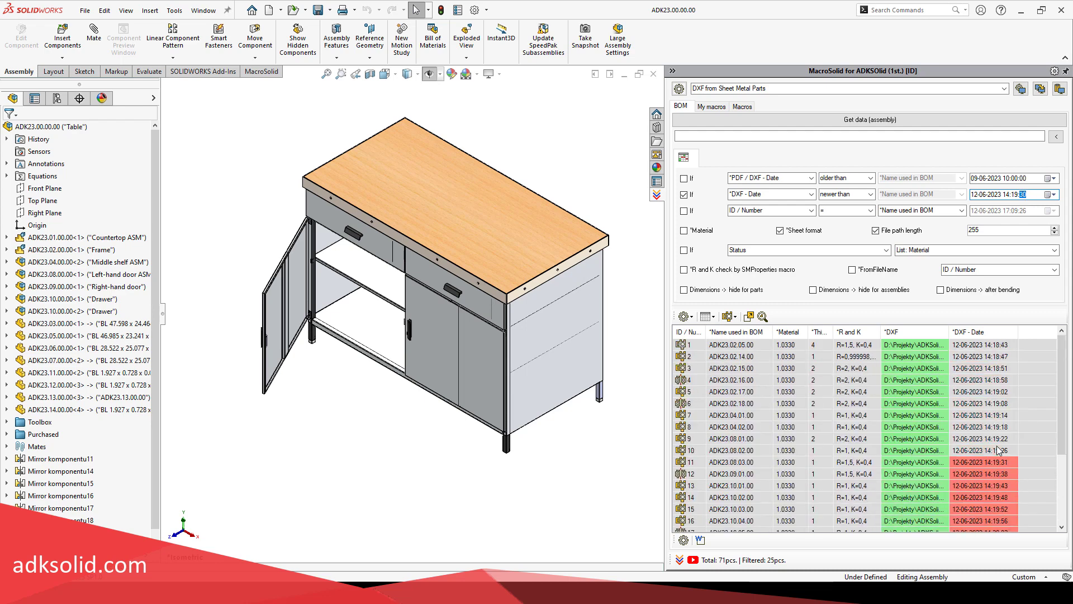
pyautogui.click(684, 195)
pyautogui.click(683, 230)
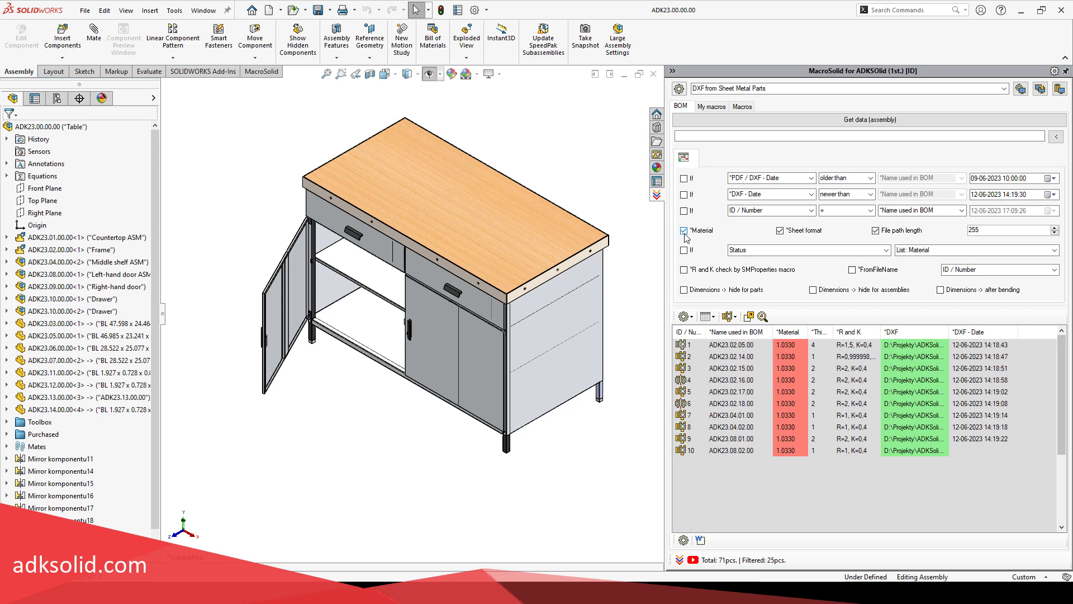
# Step: Add a new 1.0330 entry to the substituted material name list, pasting it into each field
pyautogui.click(679, 88)
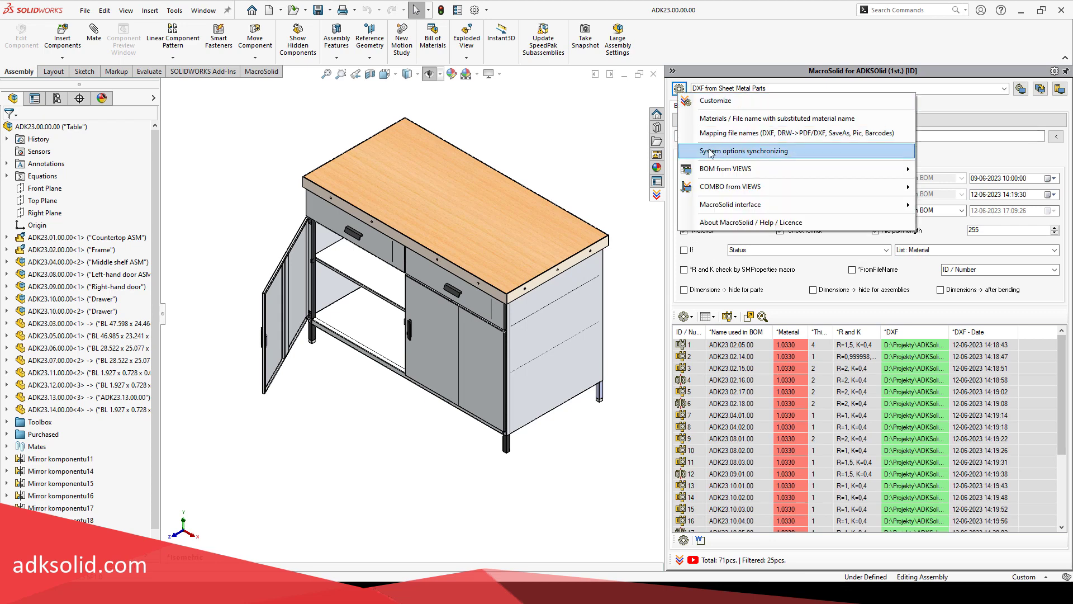
pyautogui.click(699, 118)
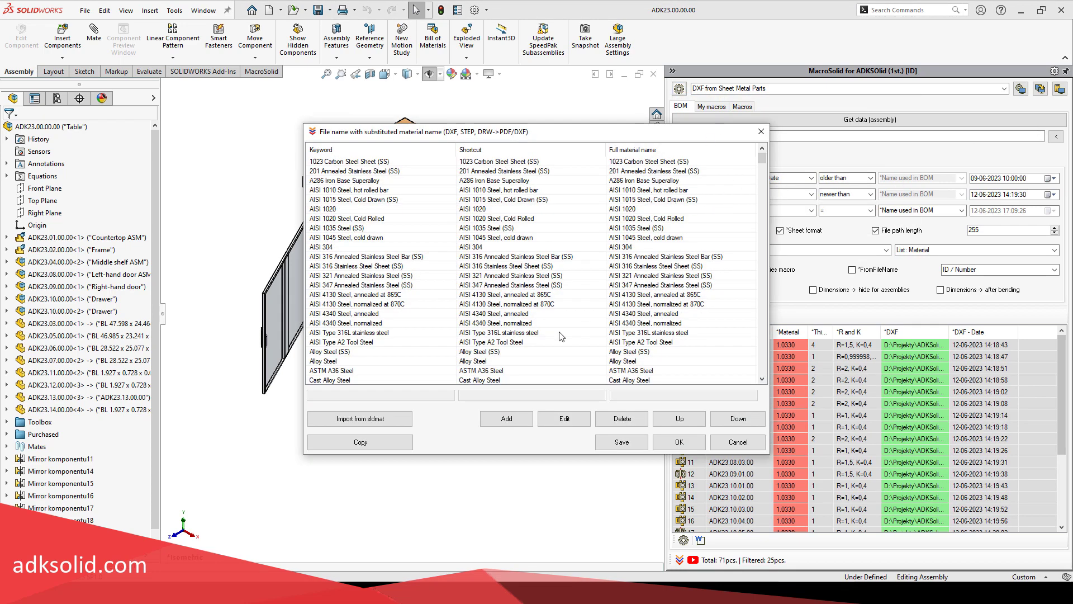
pyautogui.click(506, 418)
pyautogui.moveTo(762, 158); pyautogui.dragTo(762, 386)
pyautogui.click(443, 395)
pyautogui.write('1.0330')
pyautogui.click(501, 396)
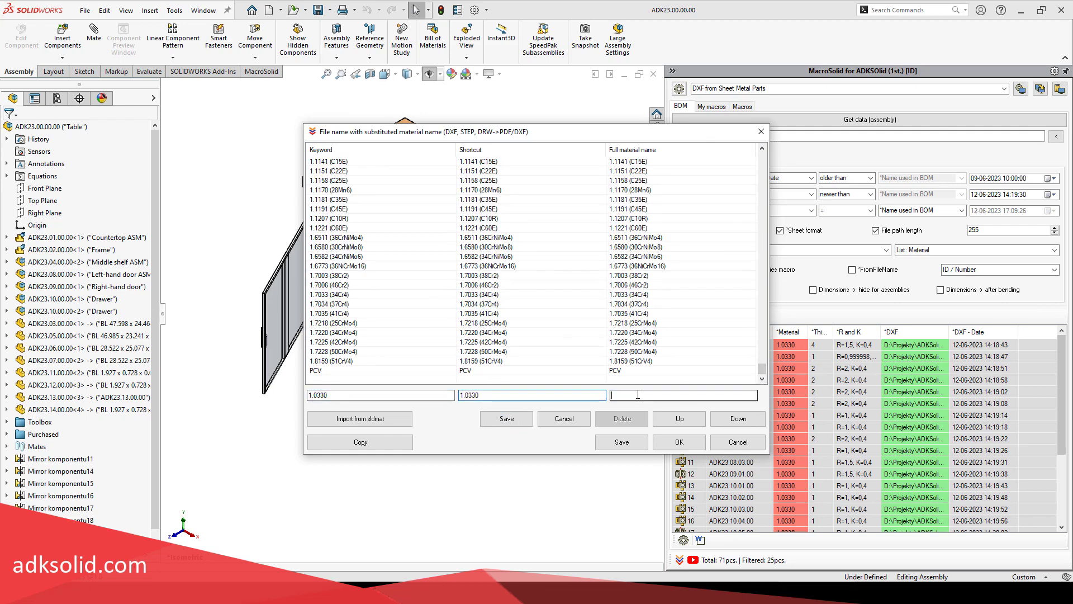
pyautogui.write('1.0330')
# Step: Save the 1.0330 entry and material list, then reload the assembly's BOM data
pyautogui.click(506, 418)
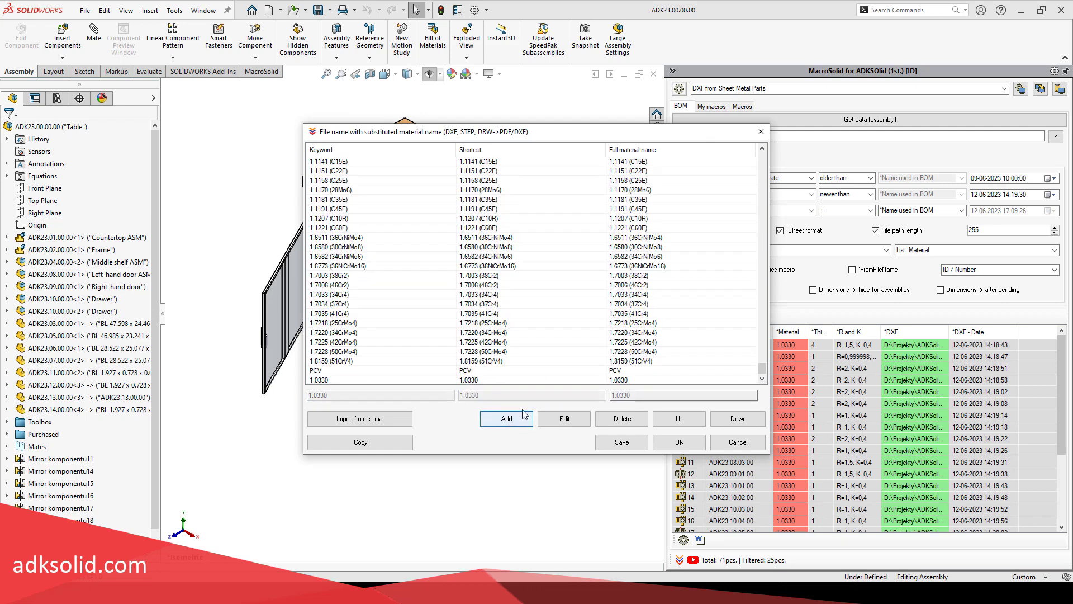
pyautogui.click(614, 443)
pyautogui.click(668, 446)
pyautogui.click(761, 120)
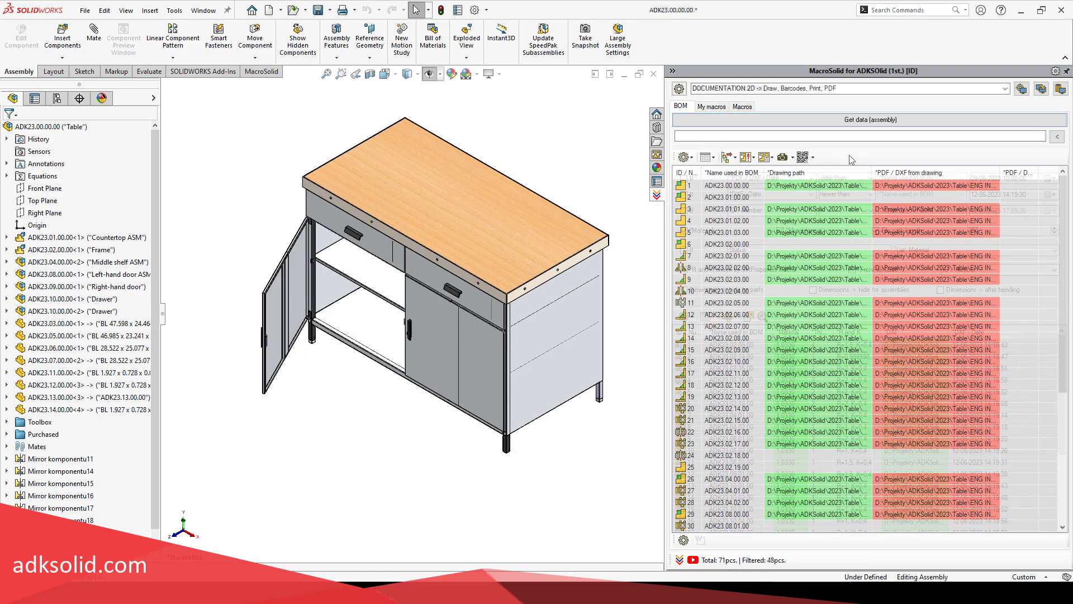
# Step: Add the Sheet format column to the DOCUMENTATION 2D BOM
pyautogui.rightClick(849, 156)
pyautogui.click(859, 193)
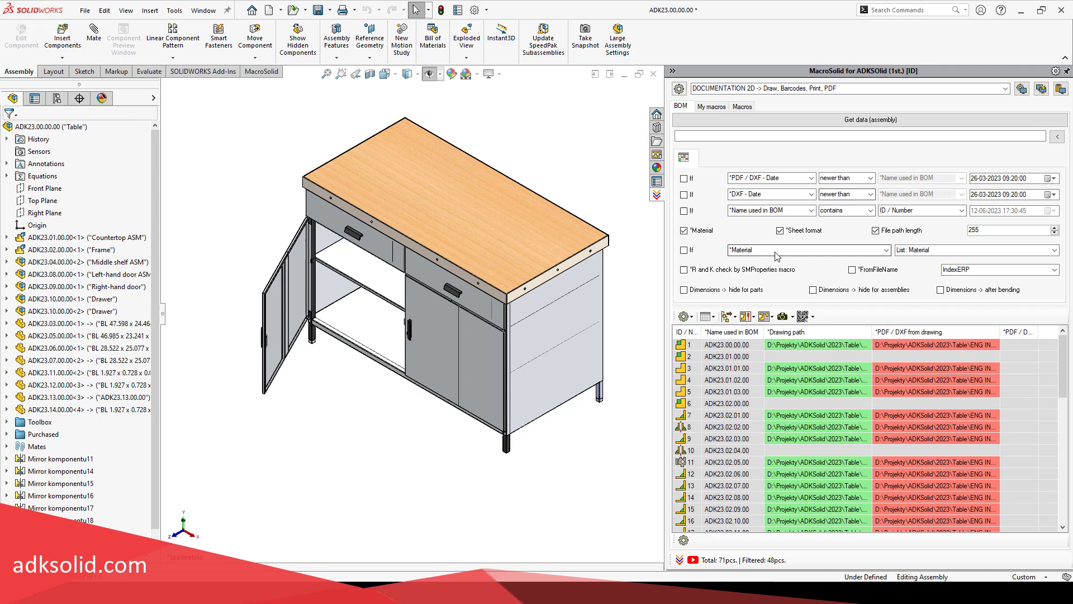
pyautogui.click(713, 317)
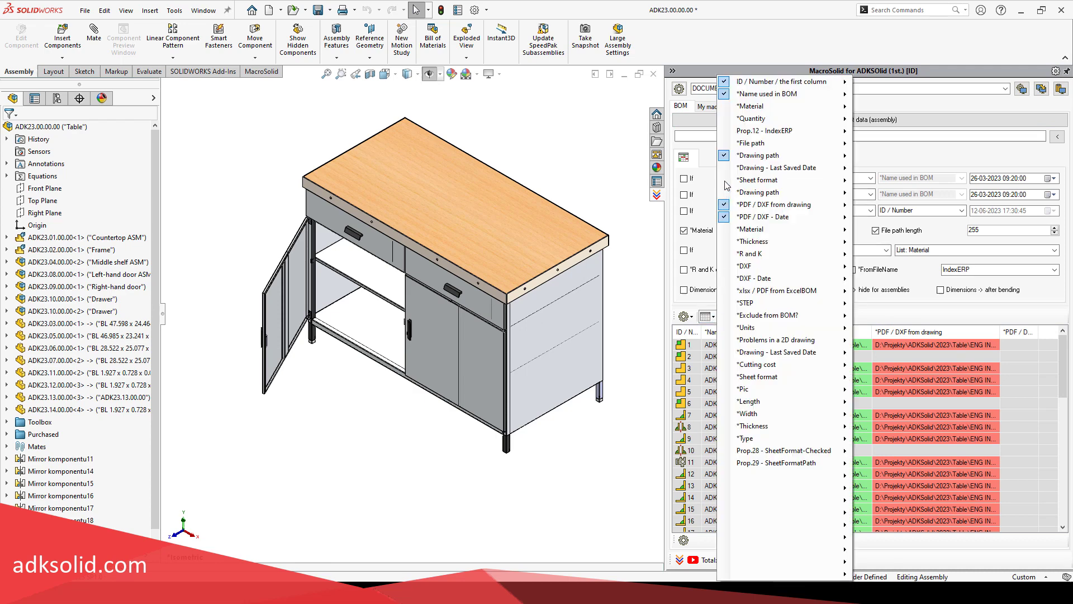
pyautogui.click(757, 179)
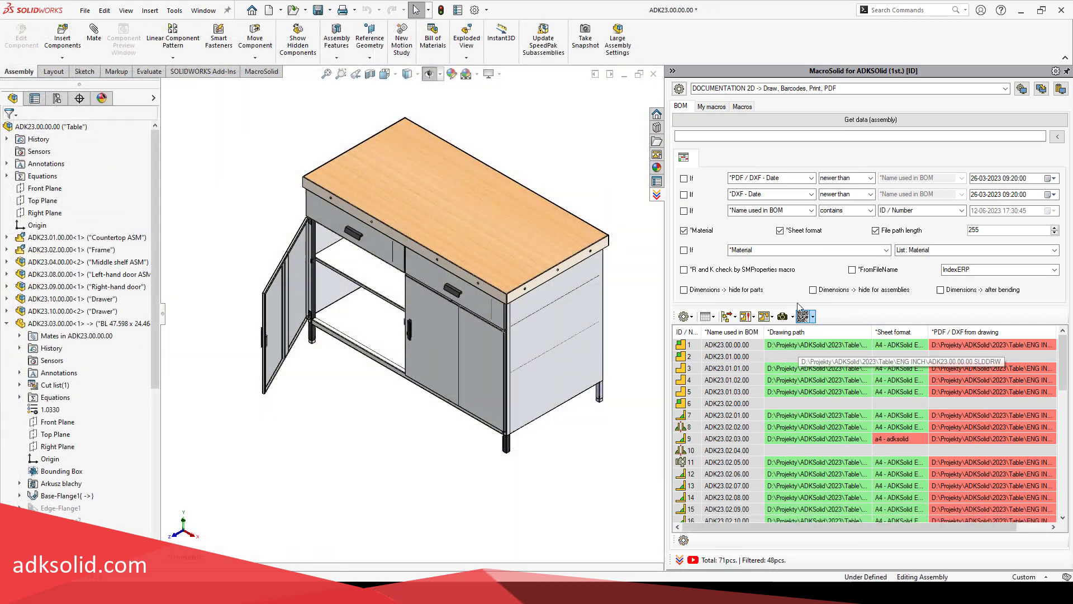
# Step: Review the SheetFormat macro's sheet format paths for A4 Vertical, A3 and A2
pyautogui.click(743, 107)
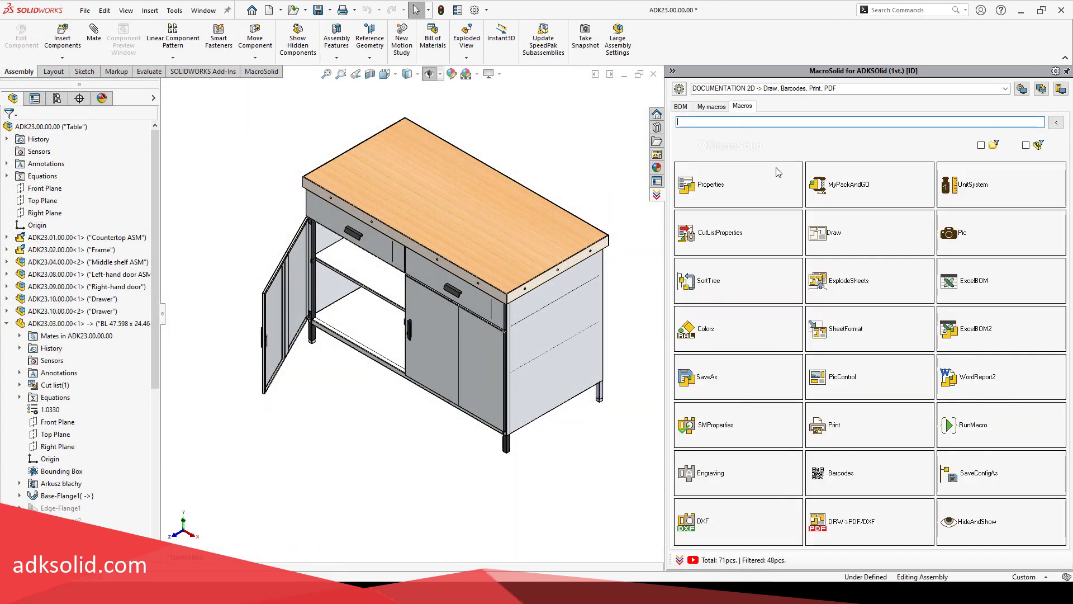
pyautogui.click(839, 318)
pyautogui.click(289, 242)
pyautogui.click(314, 241)
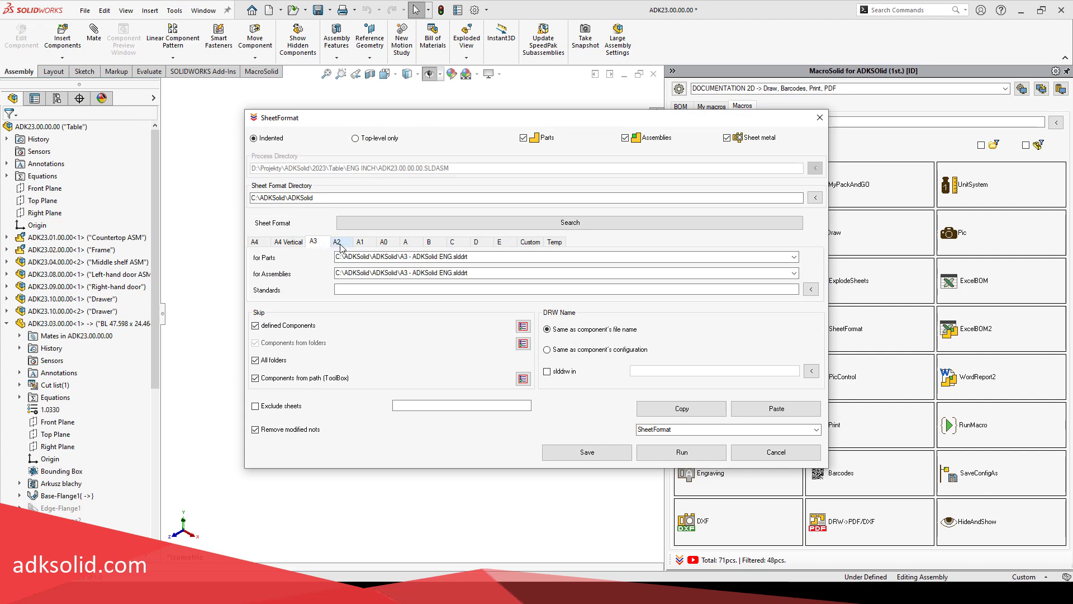
pyautogui.click(338, 242)
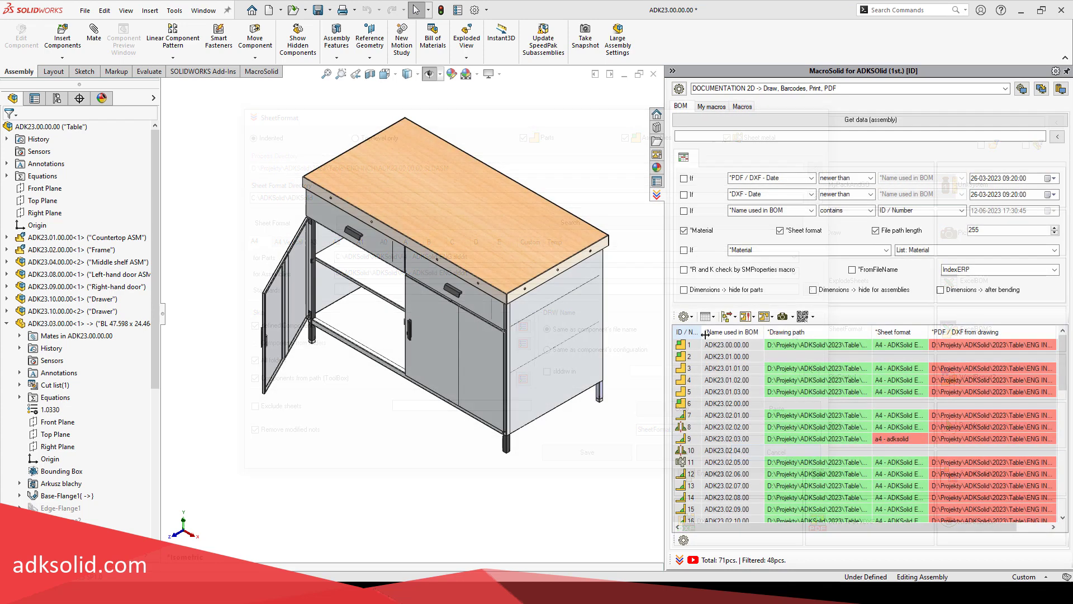
# Step: Add the File path column to the BOM
pyautogui.rightClick(720, 305)
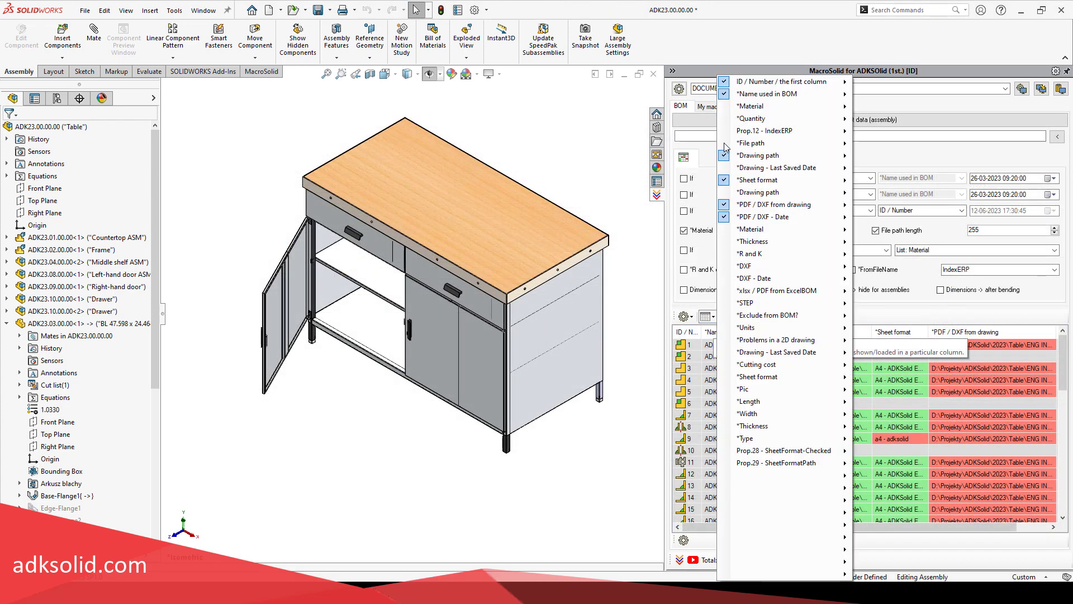
pyautogui.click(726, 144)
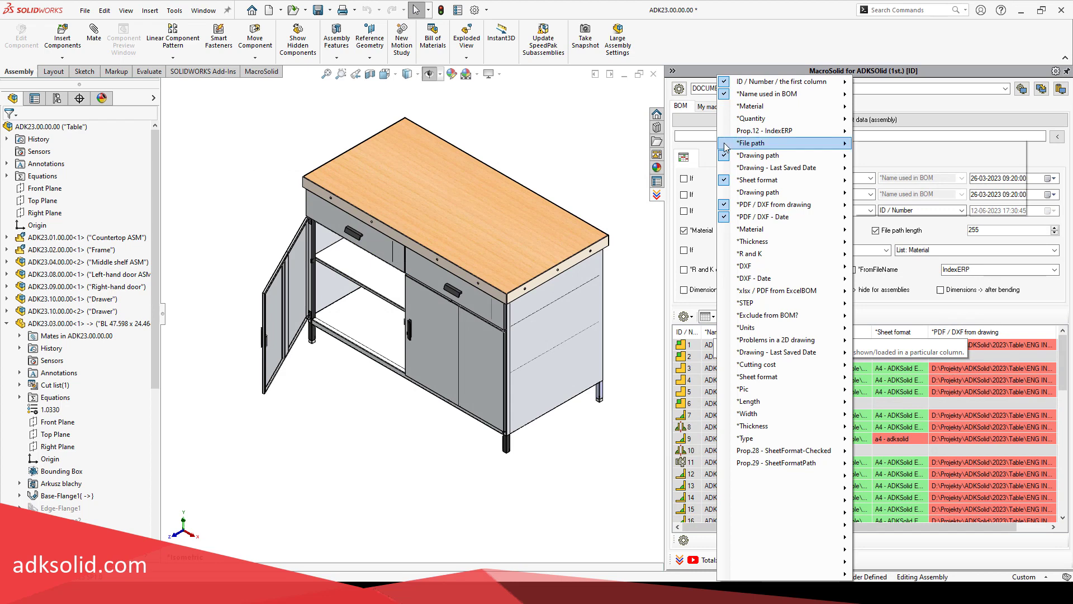
pyautogui.click(639, 320)
# Step: Toggle the File path length check off and back on, then open the BOM column list
pyautogui.click(875, 231)
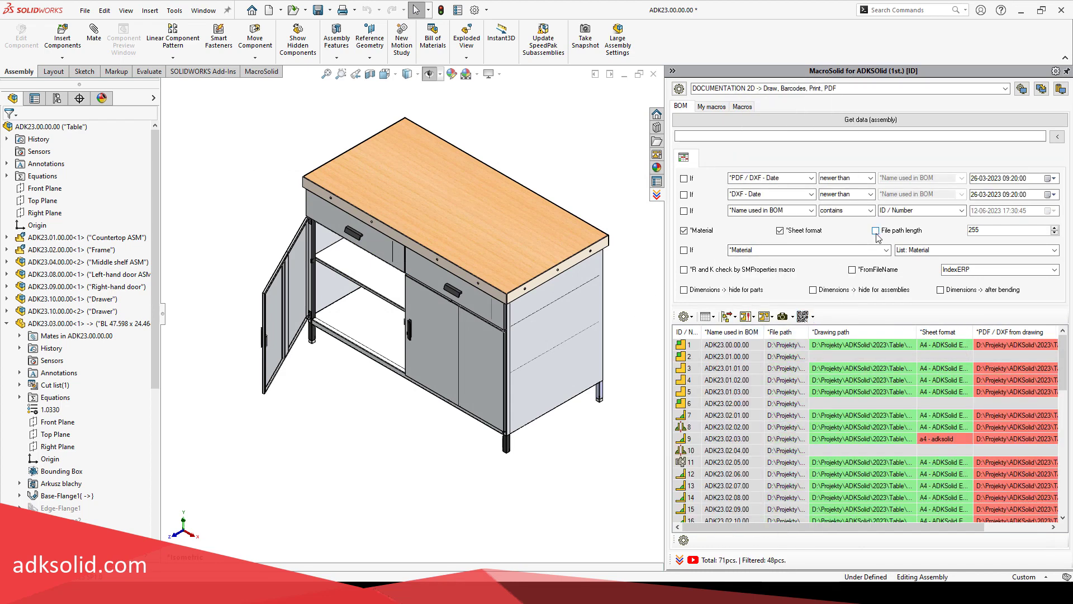
pyautogui.click(876, 231)
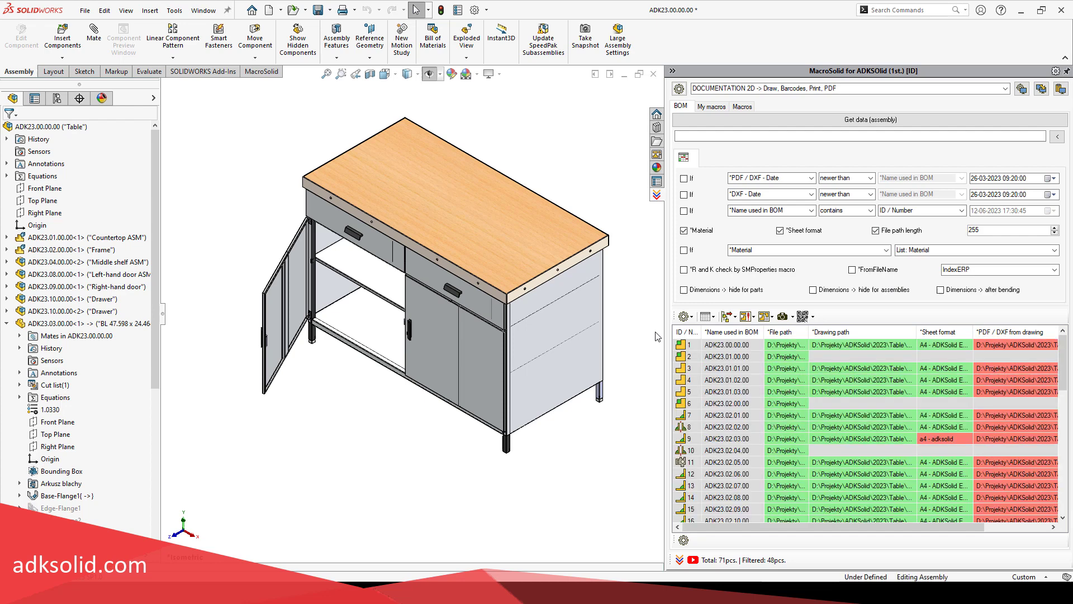
pyautogui.click(707, 320)
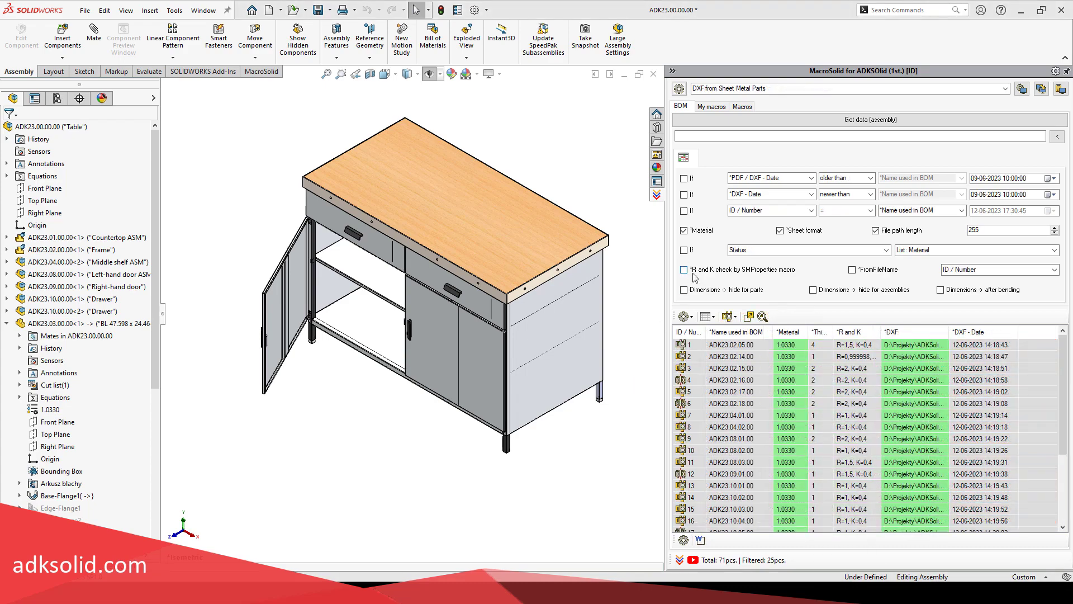
# Step: Enable R and K checking by SMProperties, run Check R i K on all parts, and widen the column
pyautogui.click(684, 270)
pyautogui.click(728, 317)
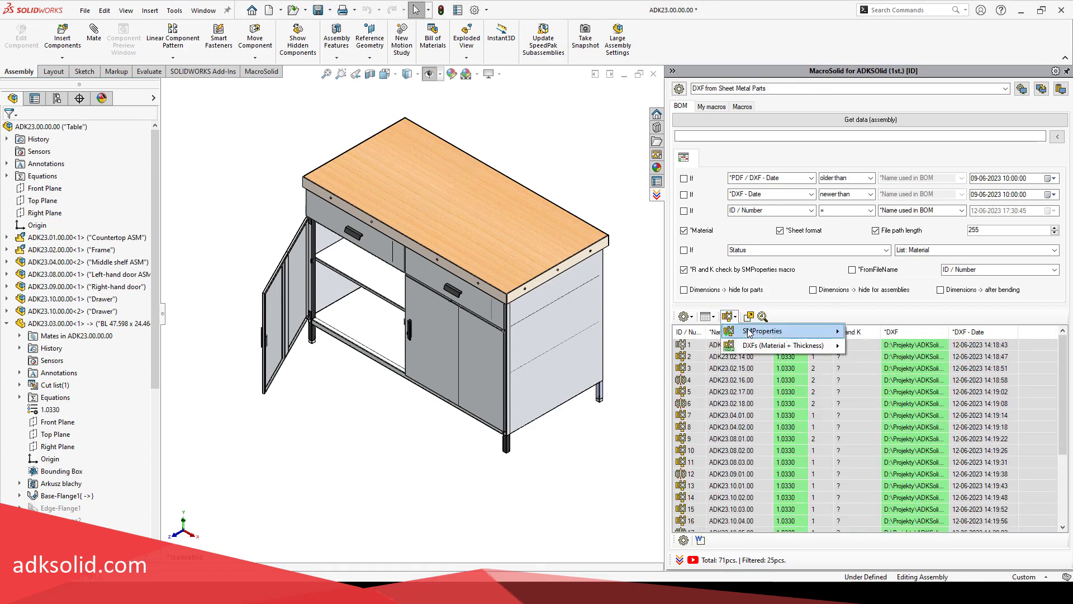
pyautogui.moveTo(749, 333)
pyautogui.click(902, 336)
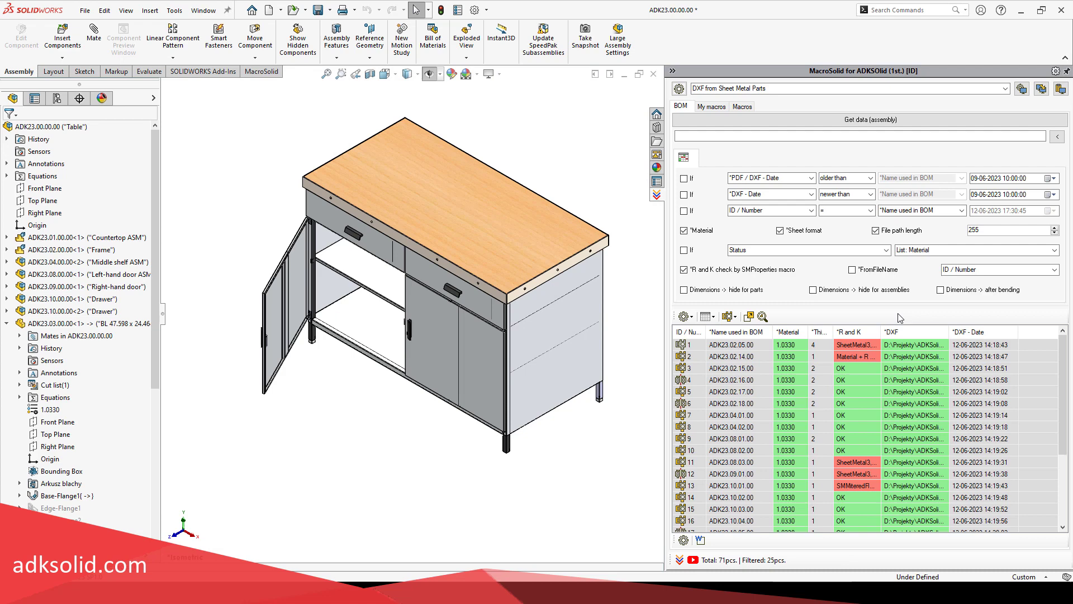
pyautogui.moveTo(880, 333); pyautogui.dragTo(906, 332)
# Step: Open the SMProperties macro settings and cancel without changes
pyautogui.click(743, 105)
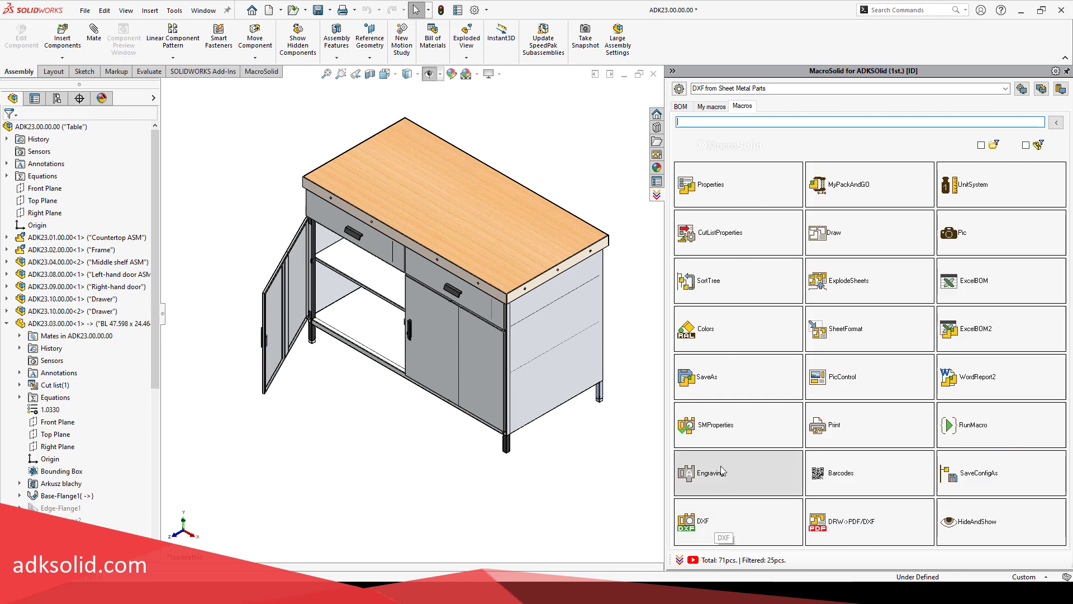
pyautogui.click(687, 435)
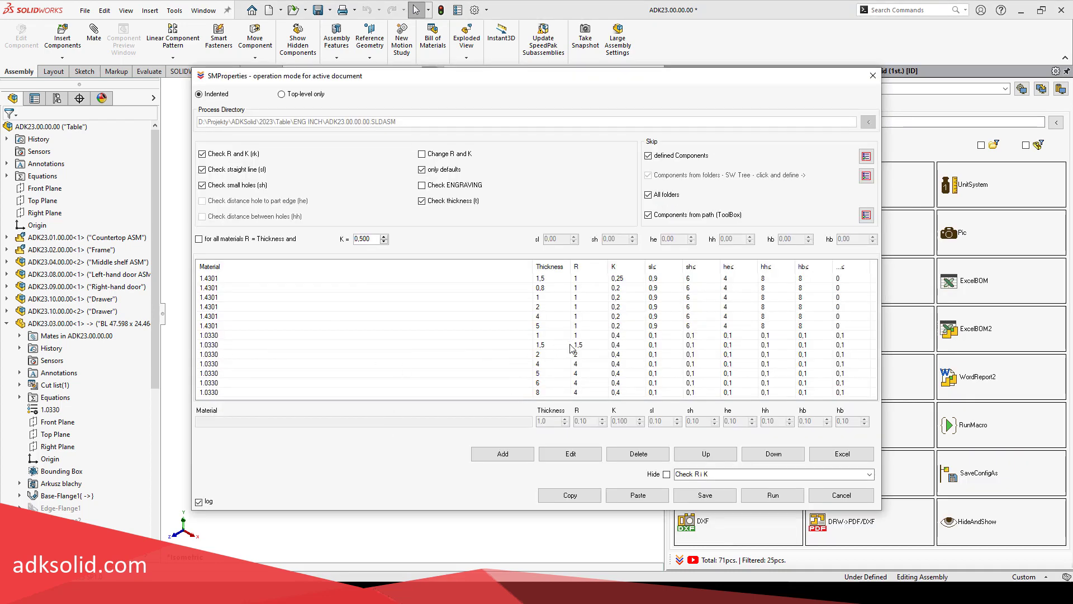
pyautogui.click(844, 495)
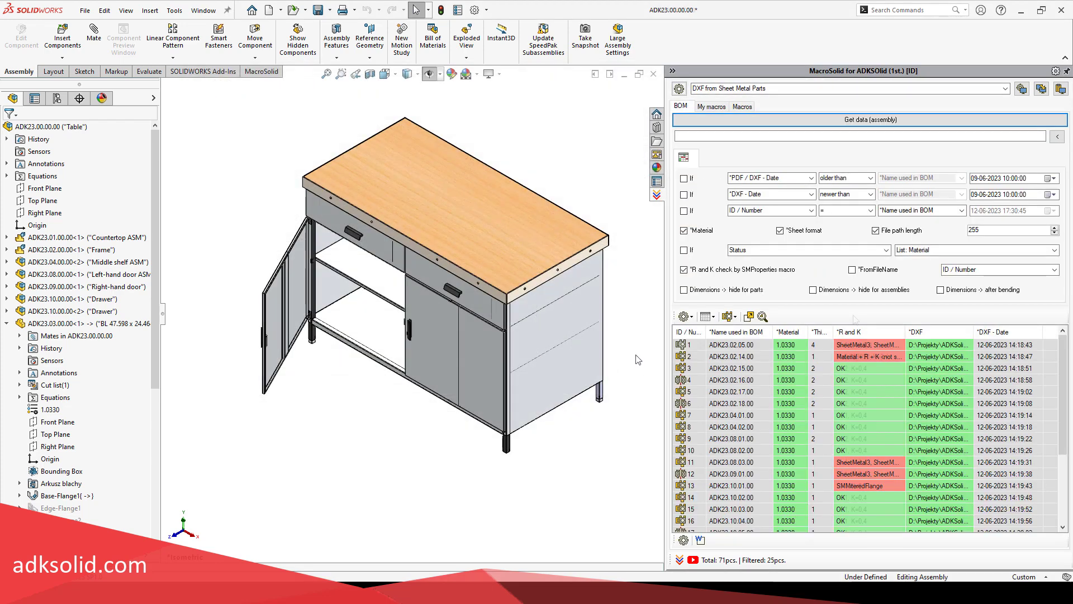
# Step: Set the If condition property to *Material instead of Status
pyautogui.click(887, 250)
pyautogui.scroll(1, 805, 335)
pyautogui.click(805, 348)
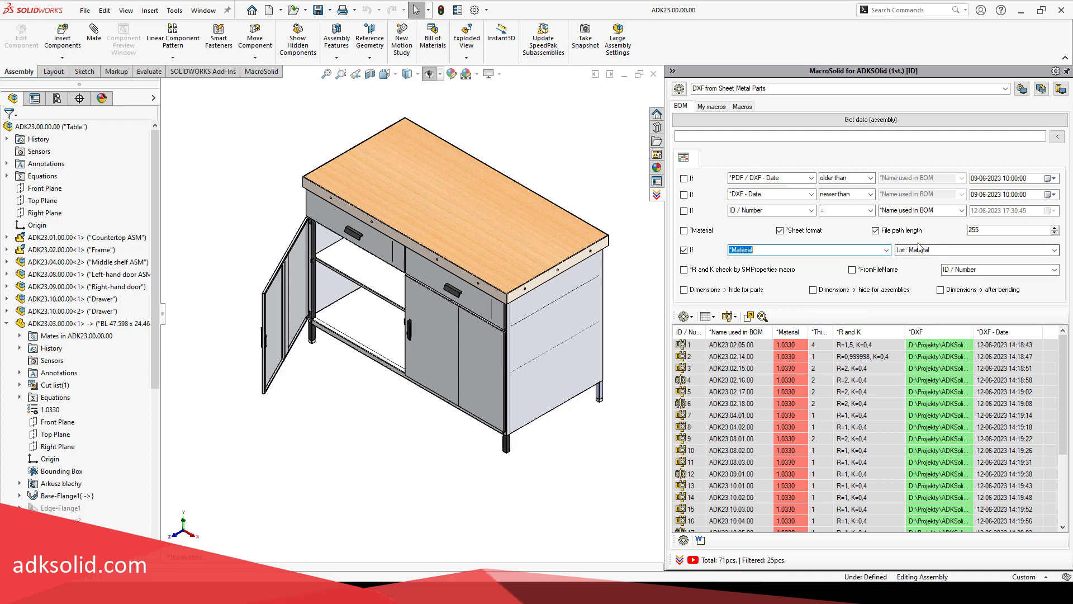
# Step: Add 1.0330 to the MacroSolid Materials project list and save it
pyautogui.click(679, 88)
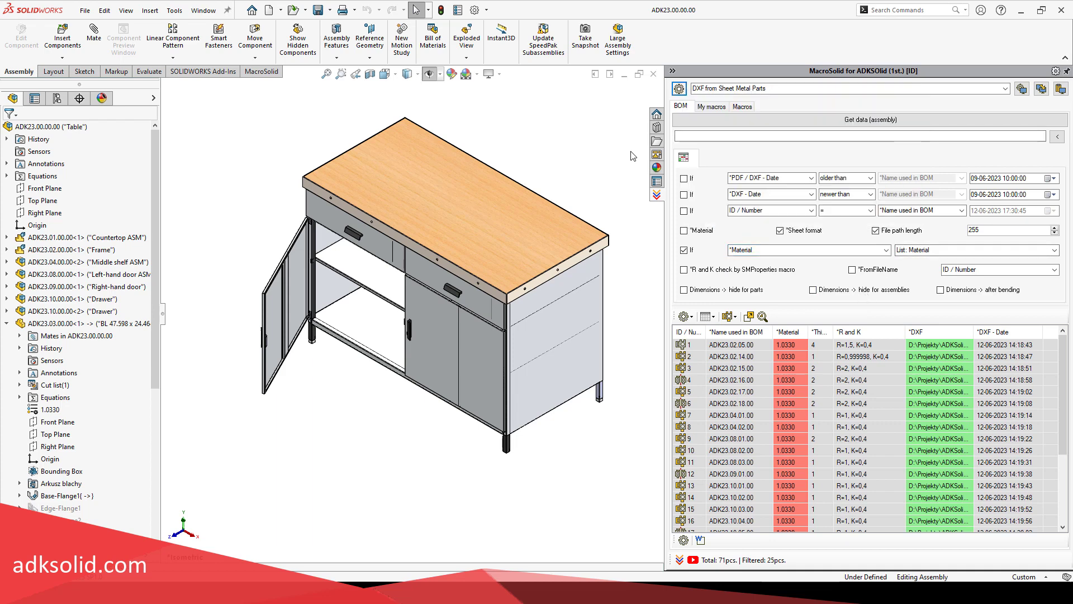
pyautogui.click(274, 187)
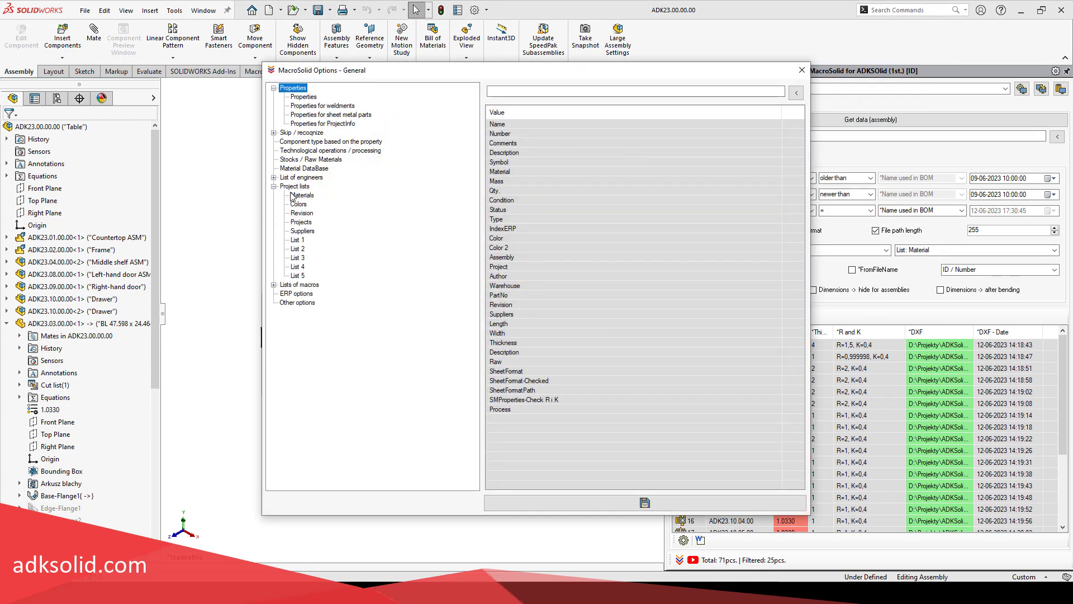
pyautogui.click(294, 195)
pyautogui.moveTo(799, 136); pyautogui.dragTo(791, 483)
pyautogui.click(511, 92)
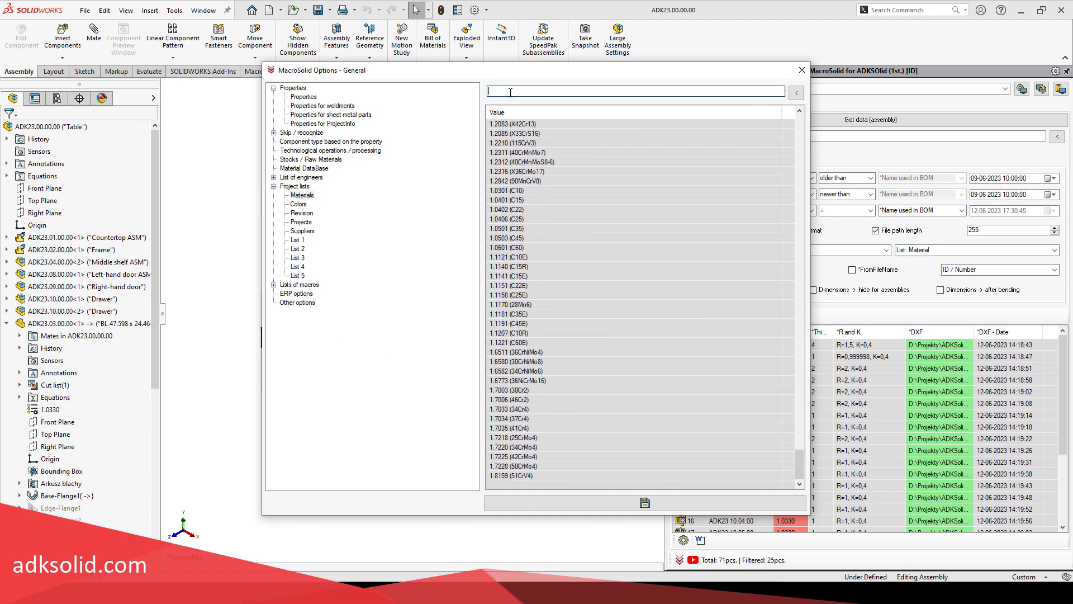
pyautogui.write('1.0330')
pyautogui.press('Return')
pyautogui.click(515, 509)
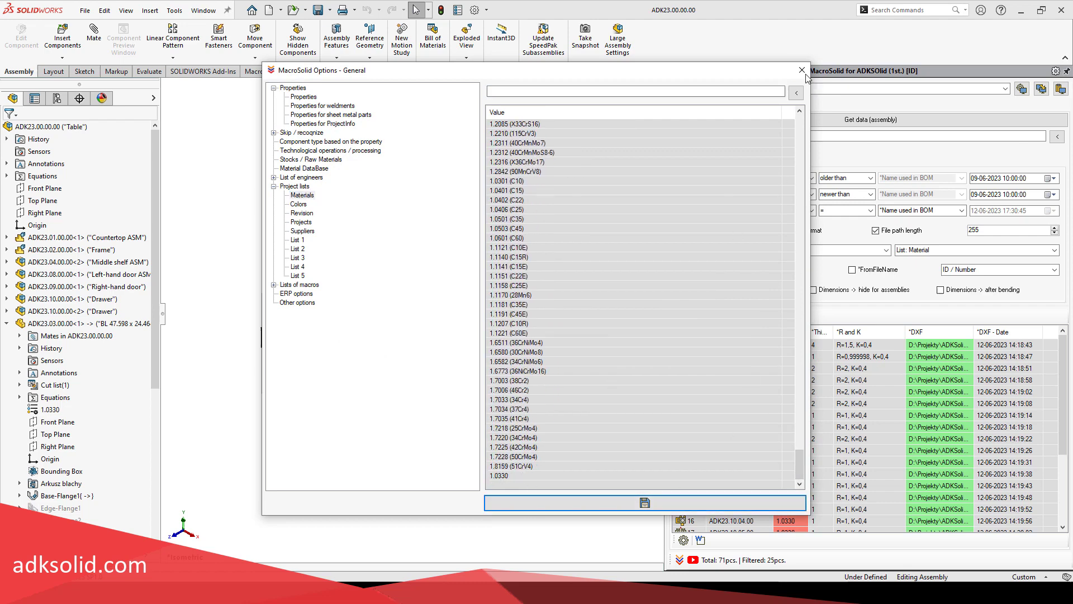
pyautogui.click(802, 71)
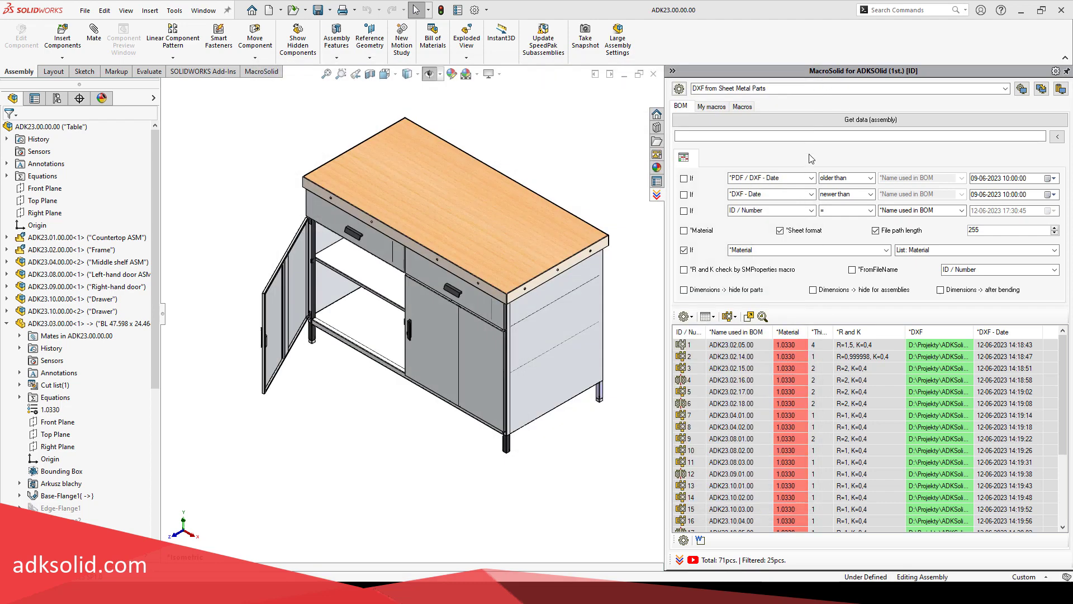